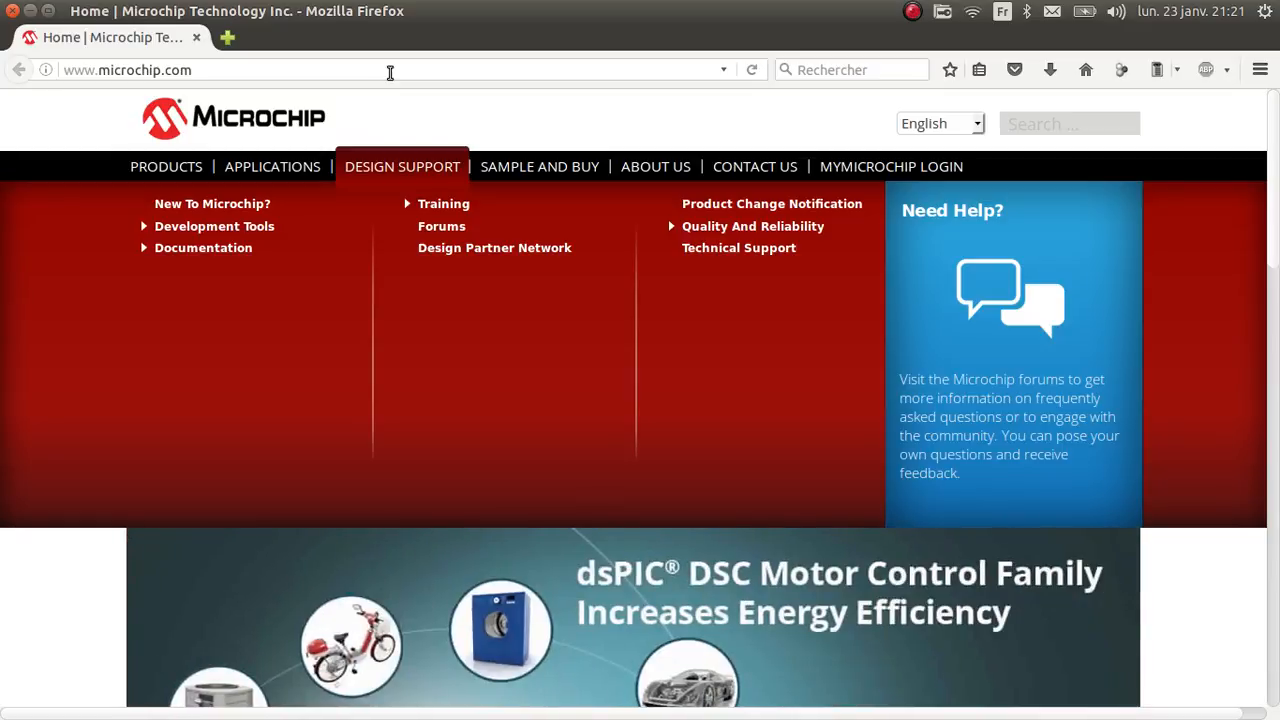
Open the MPLAB X IDE and MPLAB XC Compilers pages from the PIC MCU software tools, each in a new browser tab.
{"action": "left_click", "coordinate": [343, 70]}
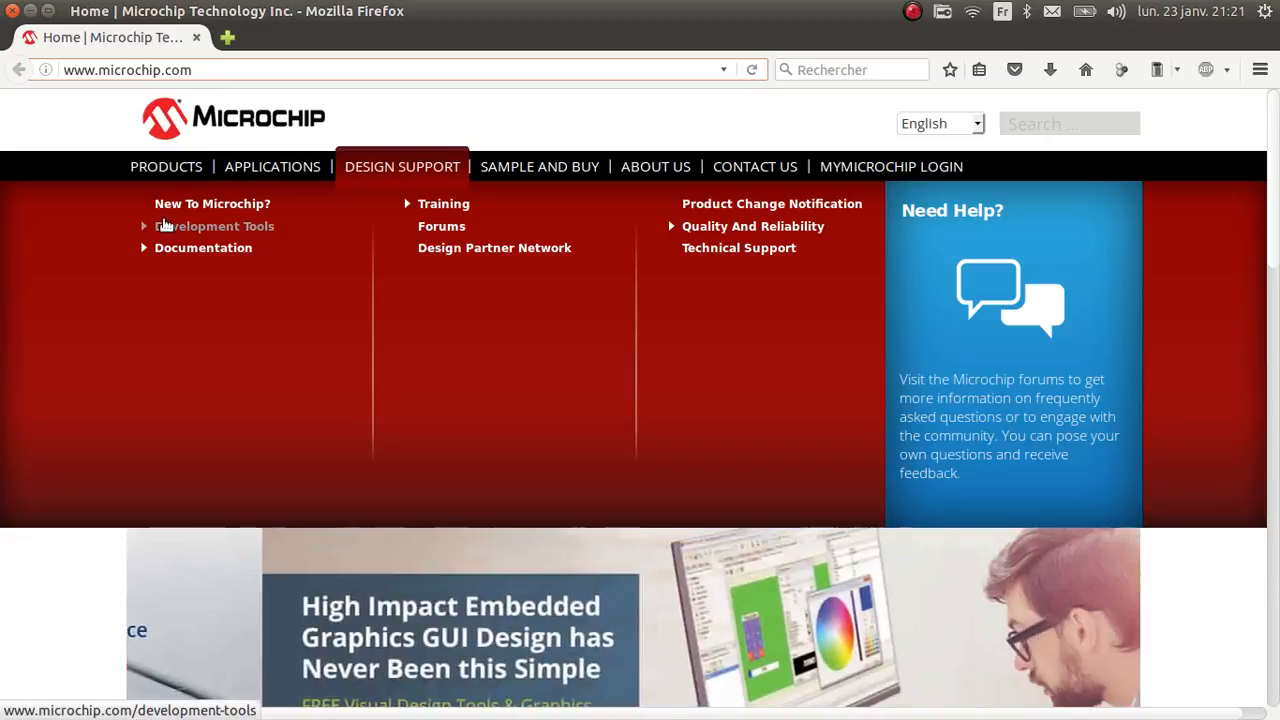
{"action": "left_click", "coordinate": [241, 171]}
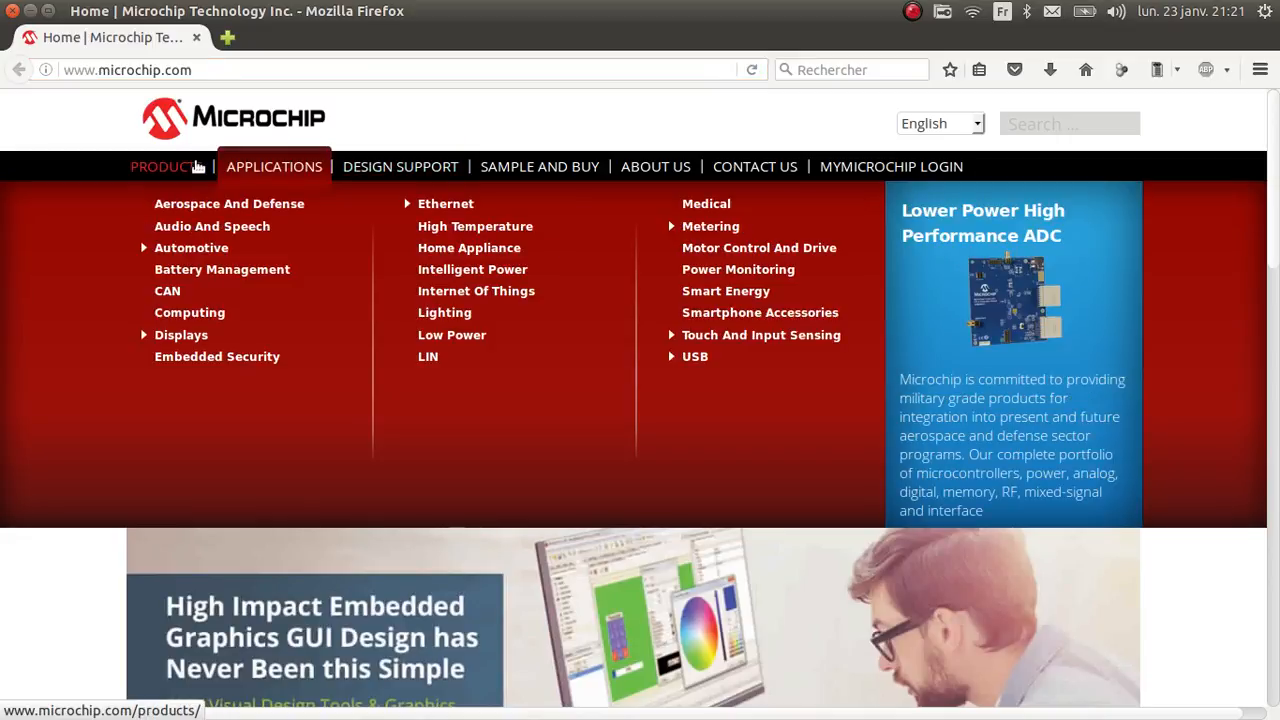
{"action": "mouse_move", "coordinate": [380, 166]}
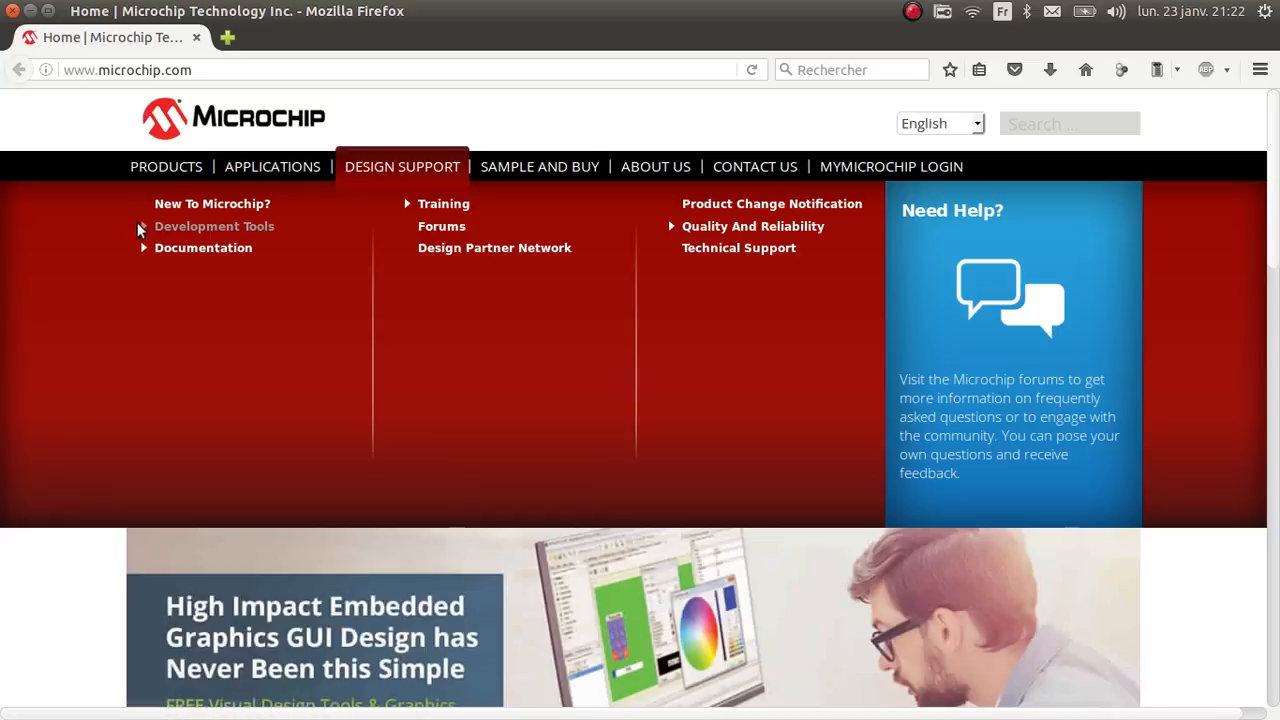
{"action": "mouse_move", "coordinate": [113, 240]}
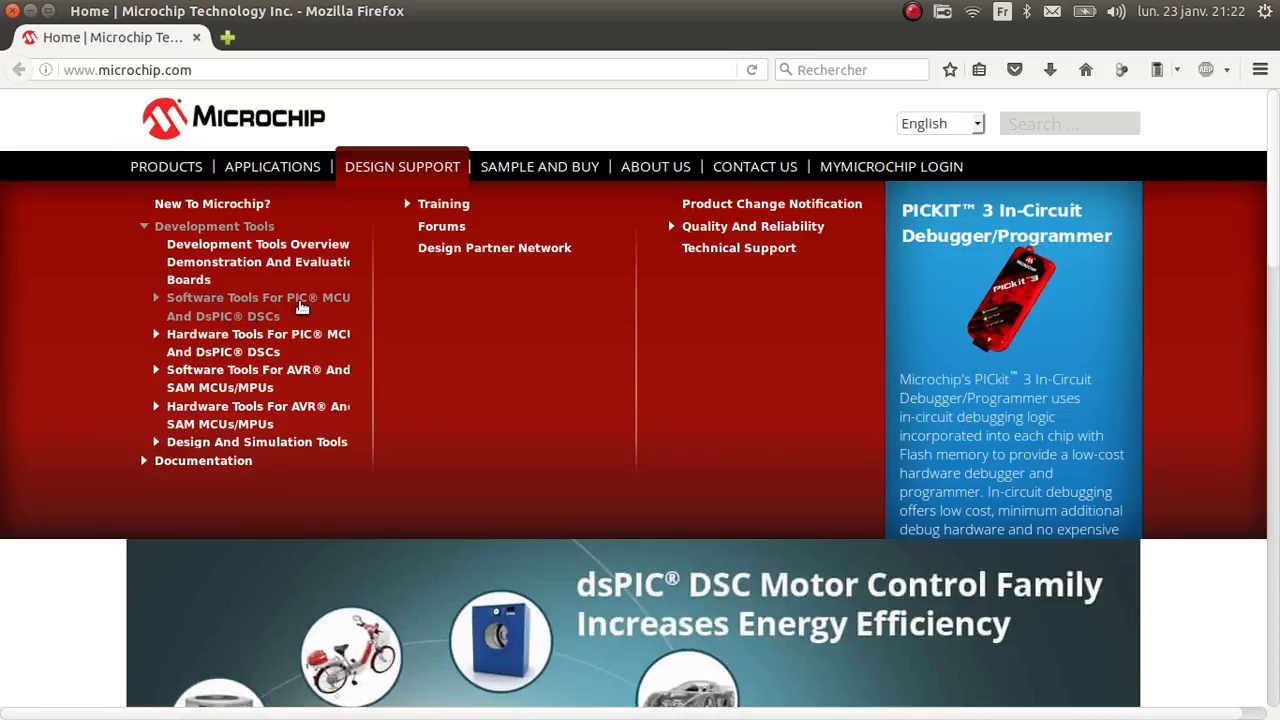
{"action": "left_click", "coordinate": [245, 306]}
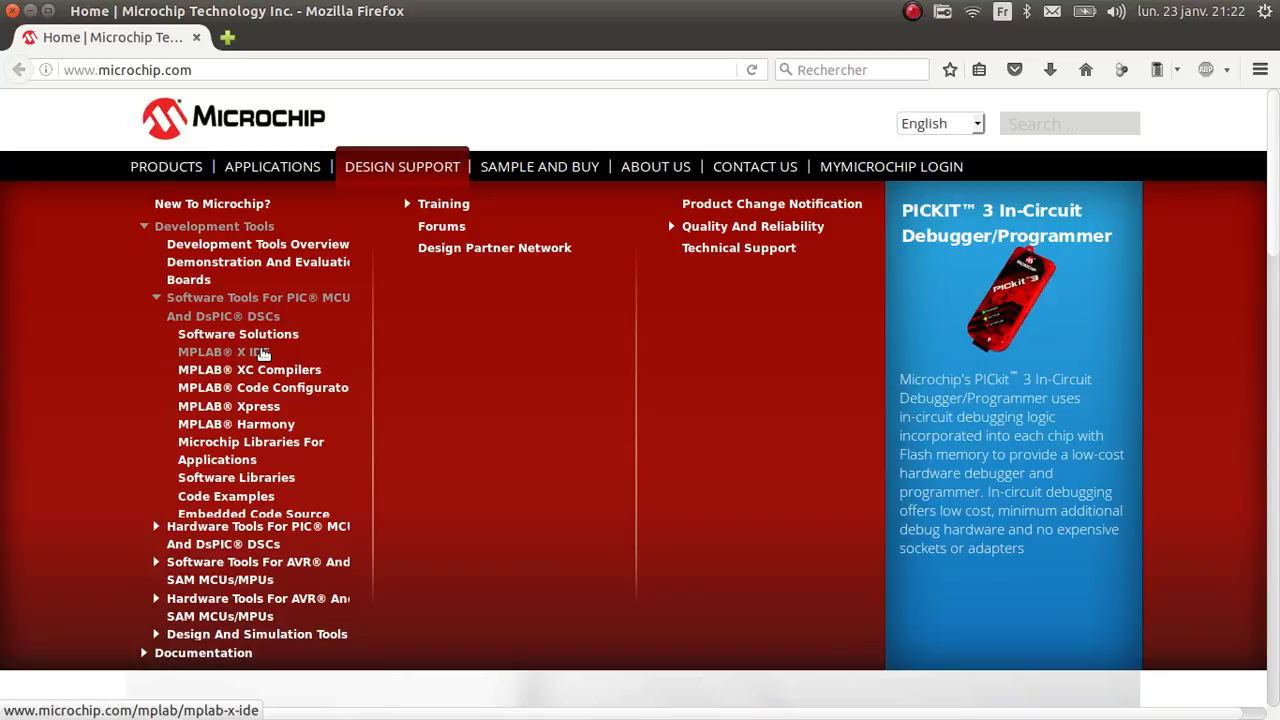
{"action": "right_click", "coordinate": [260, 354]}
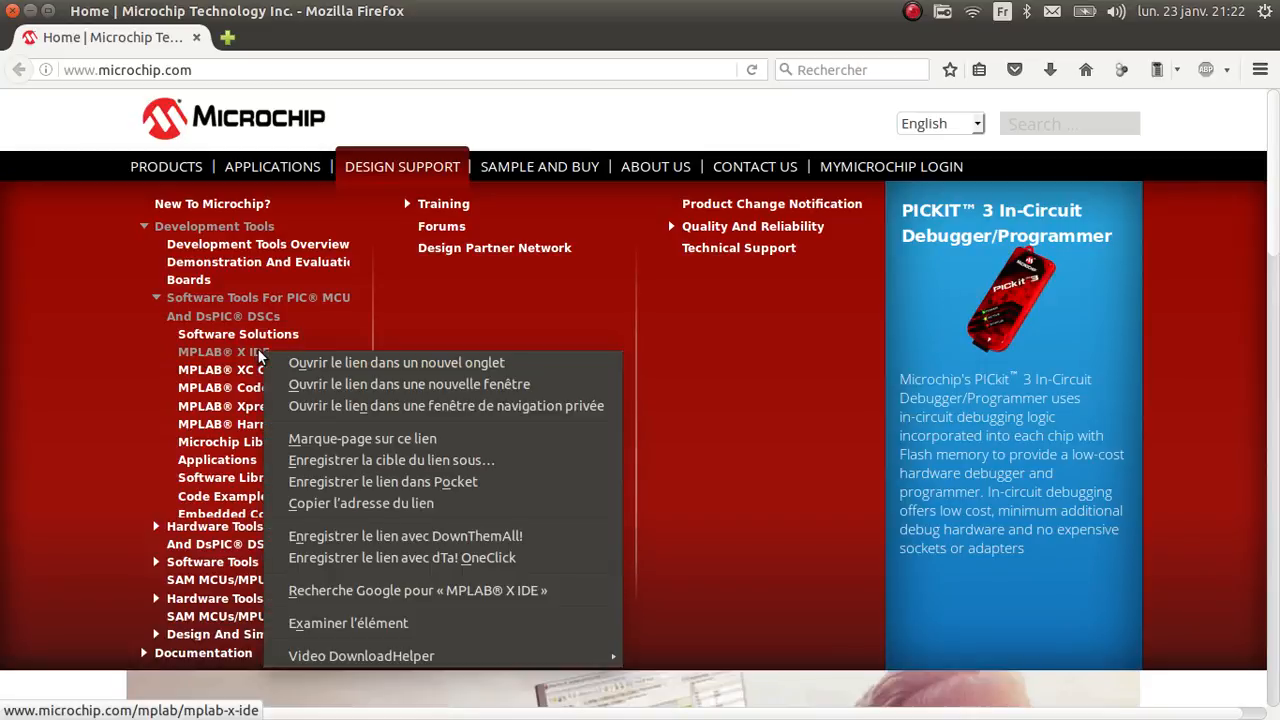
{"action": "left_click", "coordinate": [300, 366]}
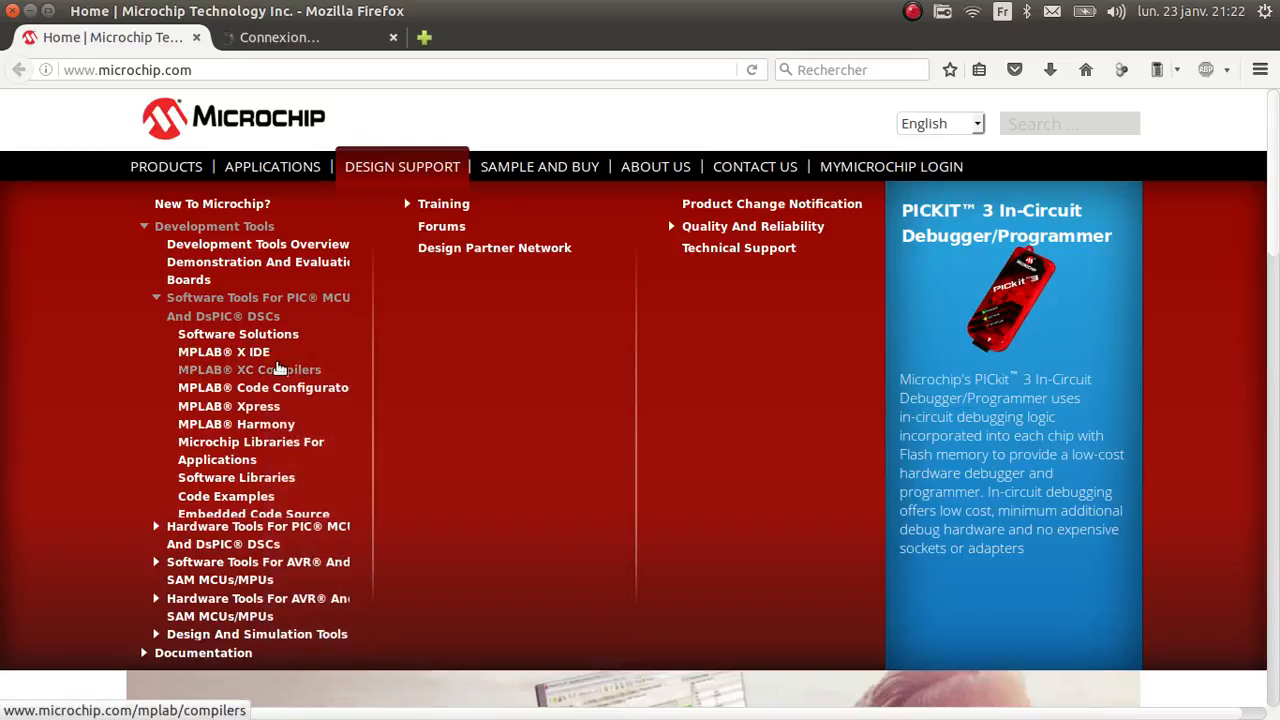
{"action": "right_click", "coordinate": [270, 371]}
{"action": "left_click", "coordinate": [305, 377]}
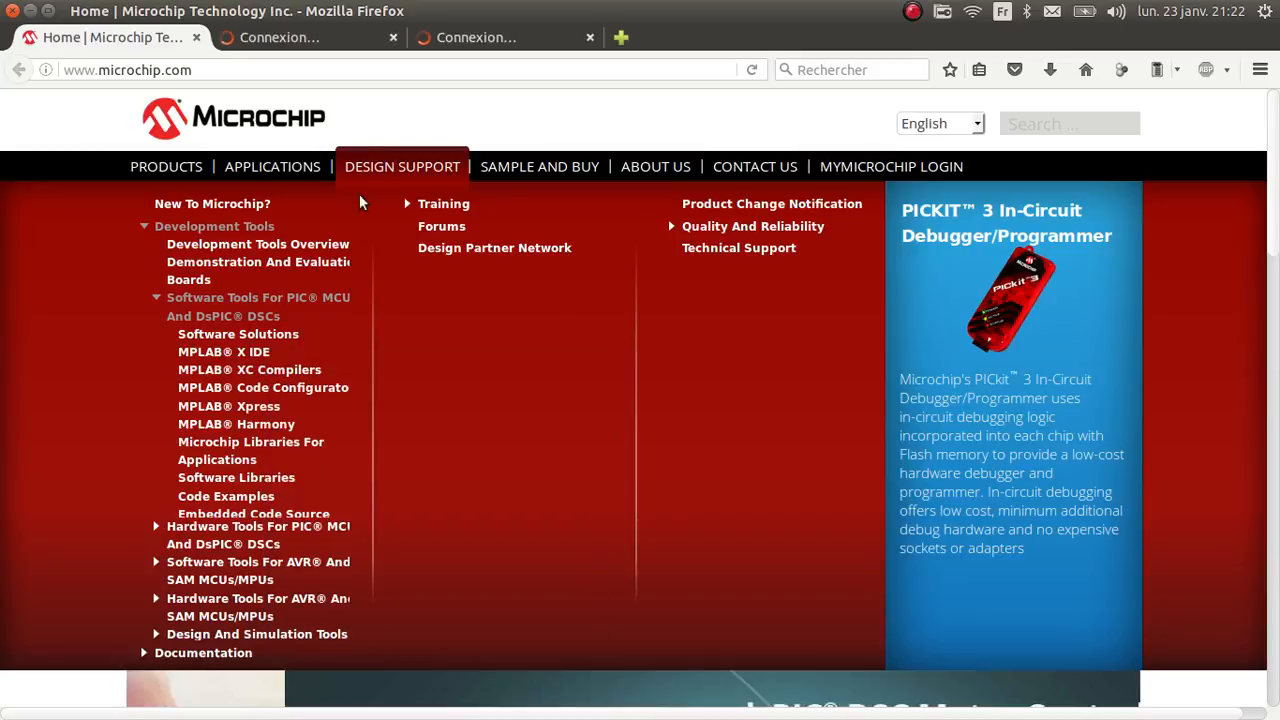
Show the available installer downloads on the MPLAB X IDE page.
{"action": "left_click", "coordinate": [340, 38]}
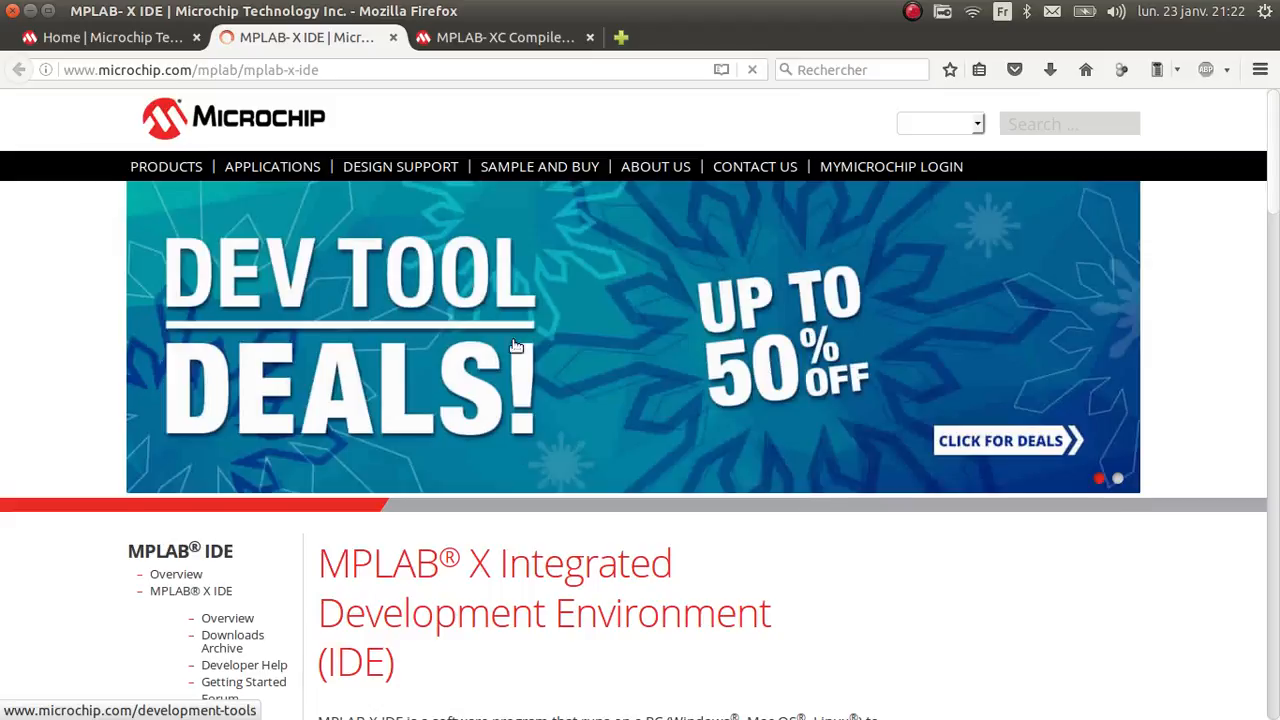
{"action": "scroll", "coordinate": [515, 345], "scroll_direction": "down", "scroll_amount": 3}
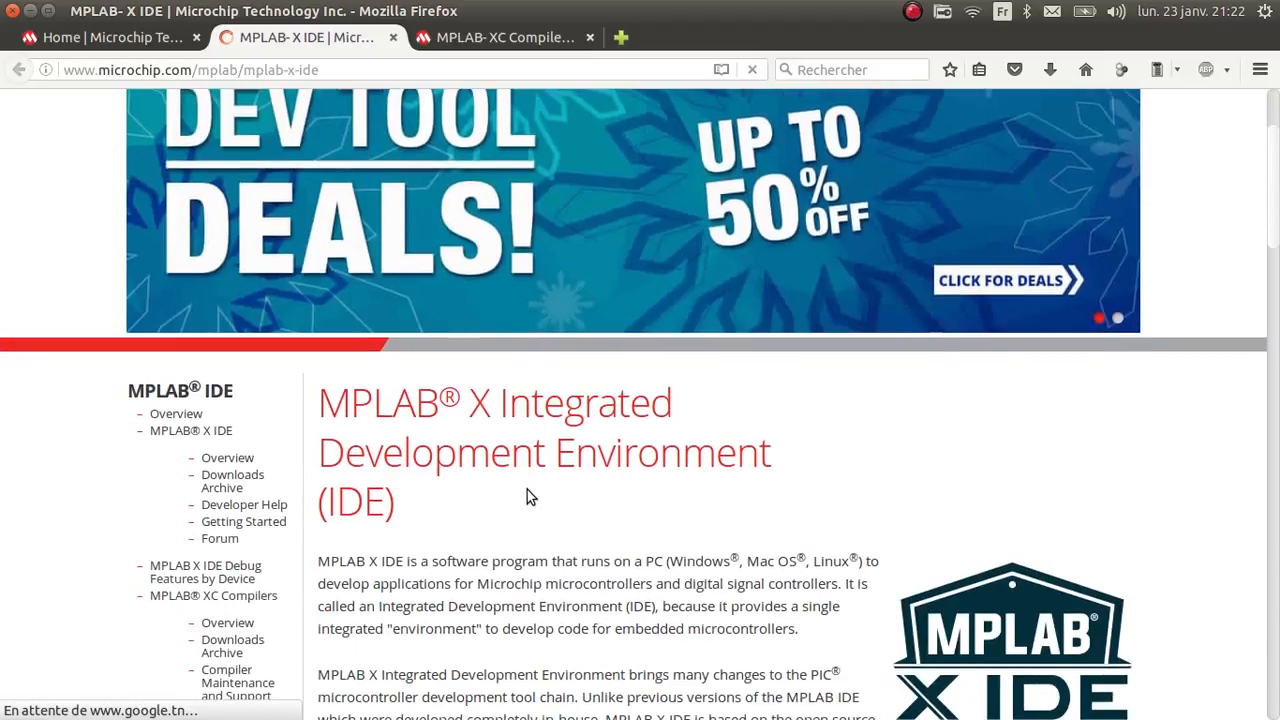
{"action": "scroll", "coordinate": [528, 492], "scroll_direction": "down", "scroll_amount": 15}
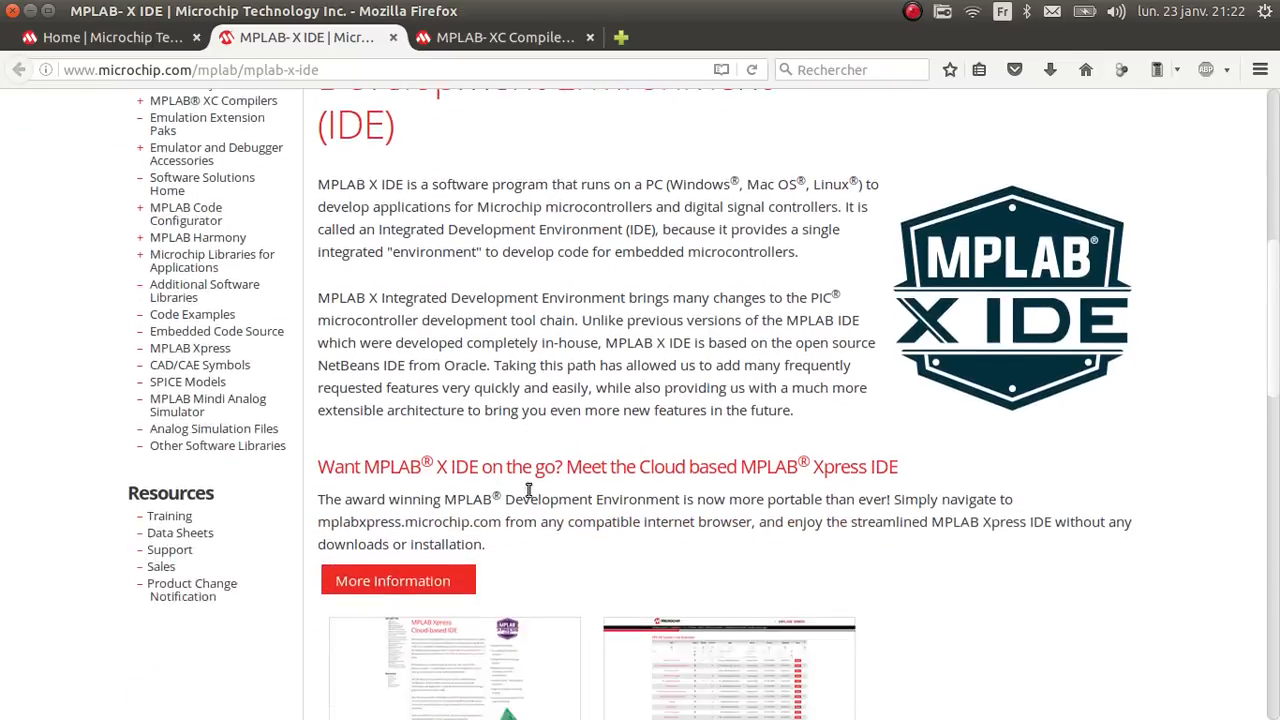
{"action": "scroll", "coordinate": [528, 495], "scroll_direction": "down", "scroll_amount": 3}
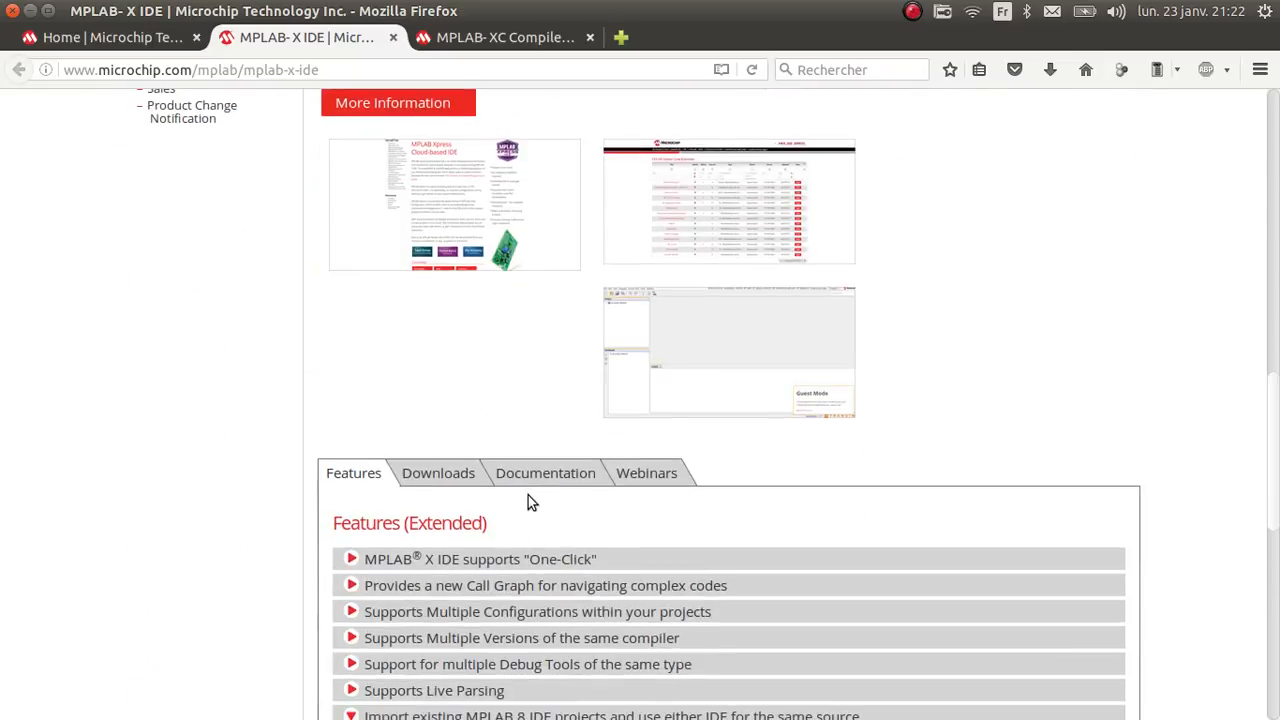
{"action": "left_click", "coordinate": [437, 476]}
{"action": "scroll", "coordinate": [507, 473], "scroll_direction": "down", "scroll_amount": 3}
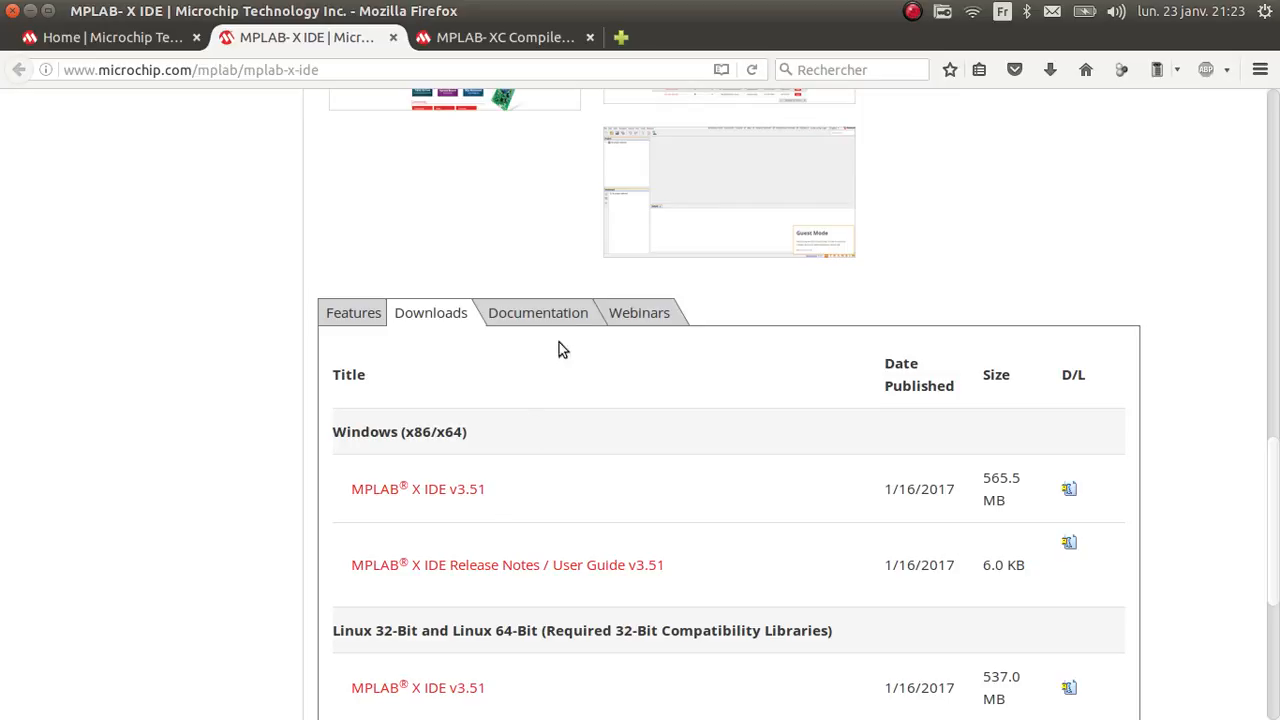
Show the compiler downloads for Windows and Linux on the MPLAB XC Compilers page.
{"action": "left_click", "coordinate": [513, 37]}
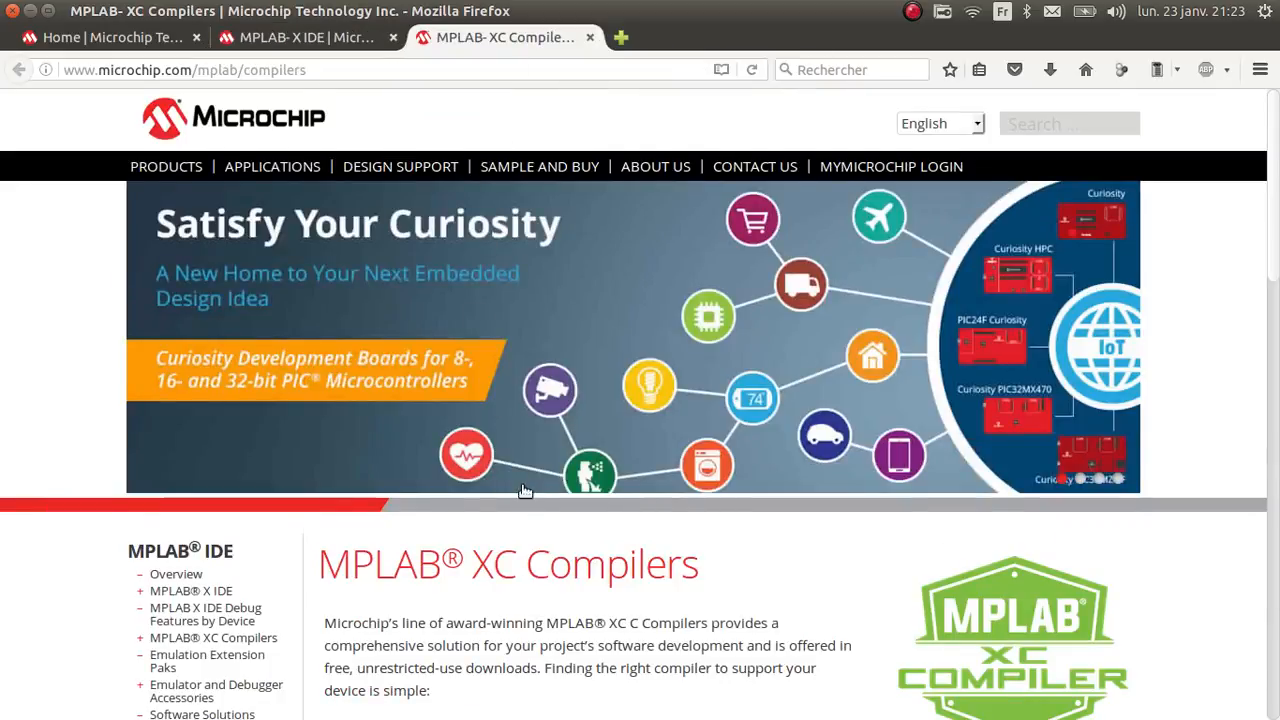
{"action": "scroll", "coordinate": [525, 483], "scroll_direction": "down", "scroll_amount": 4}
{"action": "scroll", "coordinate": [525, 490], "scroll_direction": "down", "scroll_amount": 5}
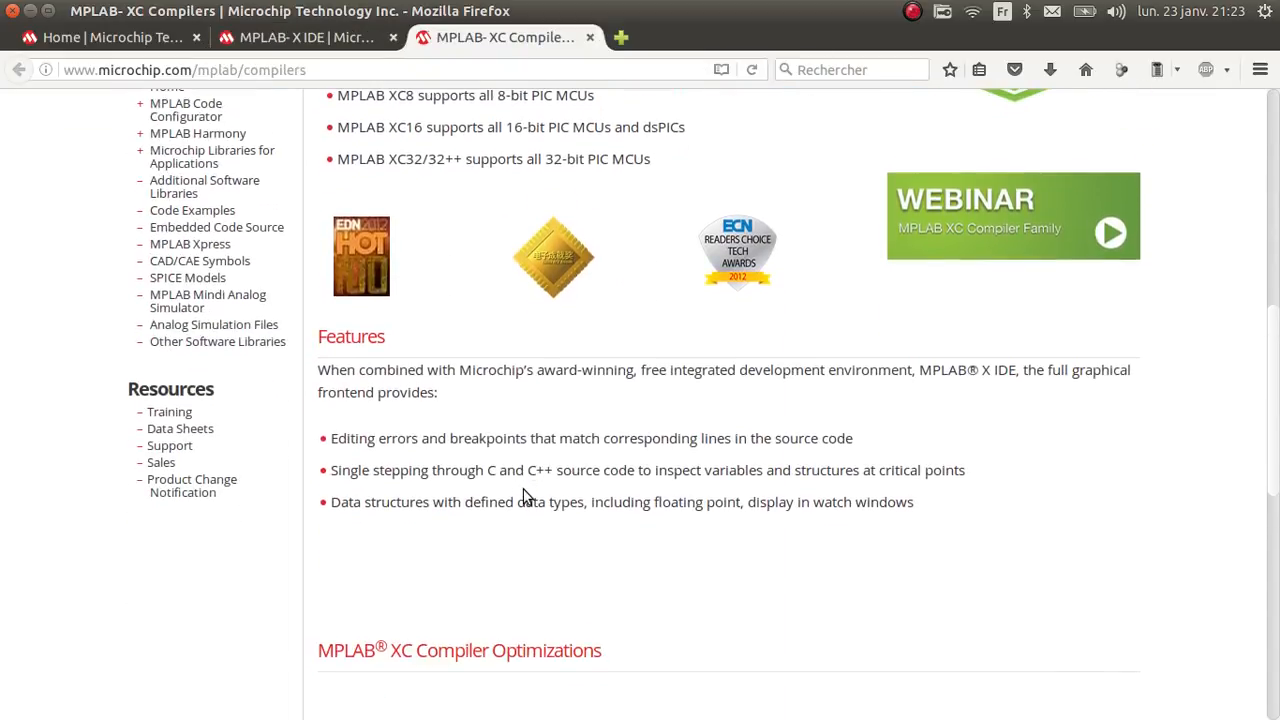
{"action": "scroll", "coordinate": [523, 497], "scroll_direction": "down", "scroll_amount": 1}
{"action": "scroll", "coordinate": [523, 497], "scroll_direction": "down", "scroll_amount": 2}
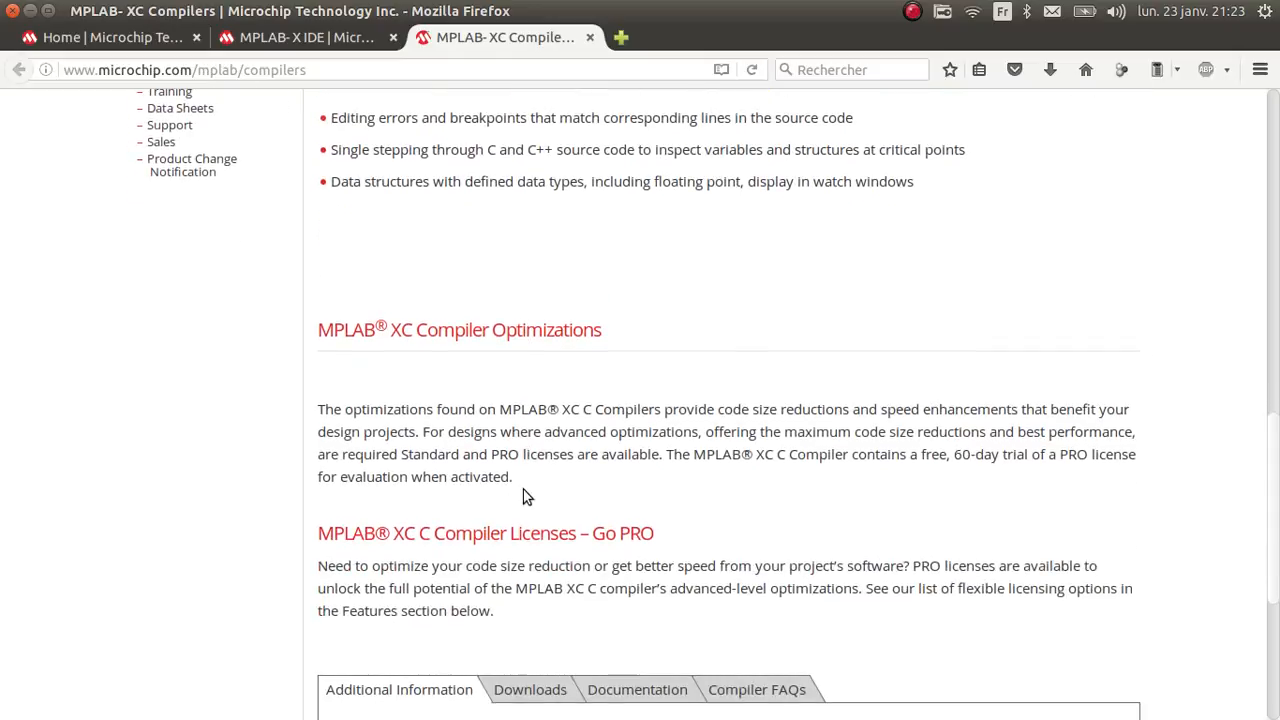
{"action": "scroll", "coordinate": [523, 490], "scroll_direction": "down", "scroll_amount": 1}
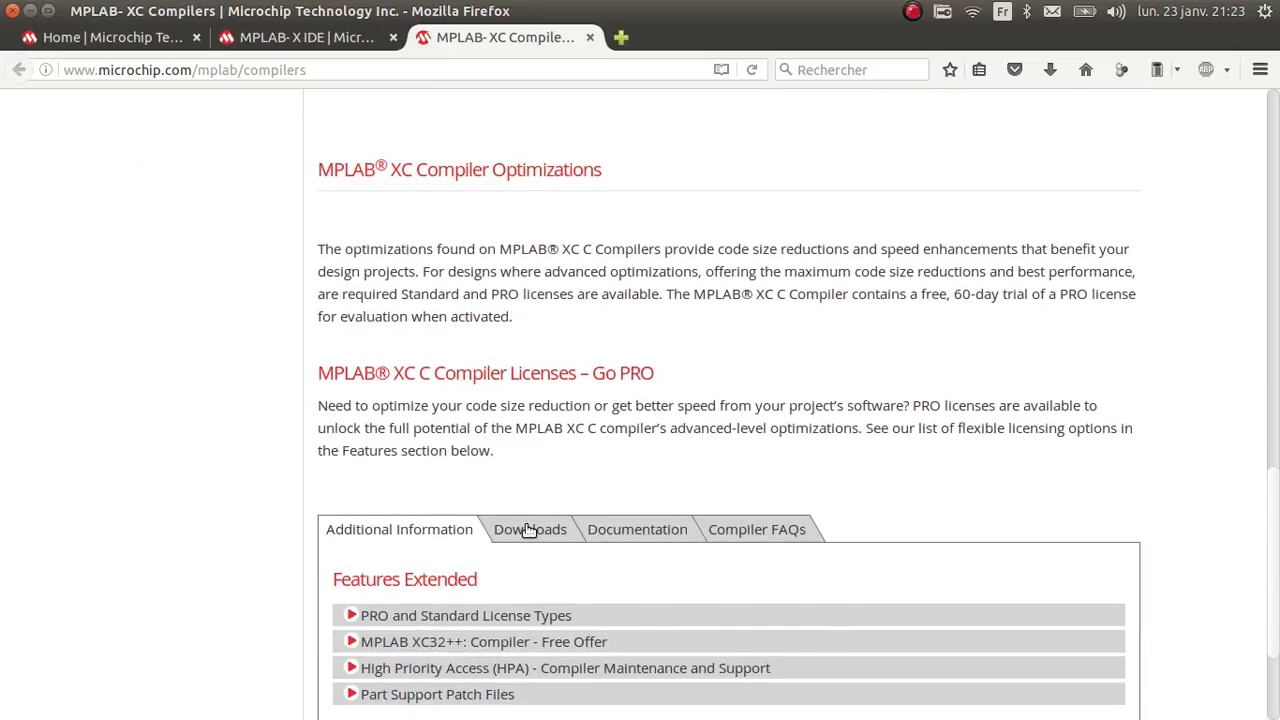
{"action": "left_click", "coordinate": [529, 530]}
{"action": "scroll", "coordinate": [538, 454], "scroll_direction": "down", "scroll_amount": 2}
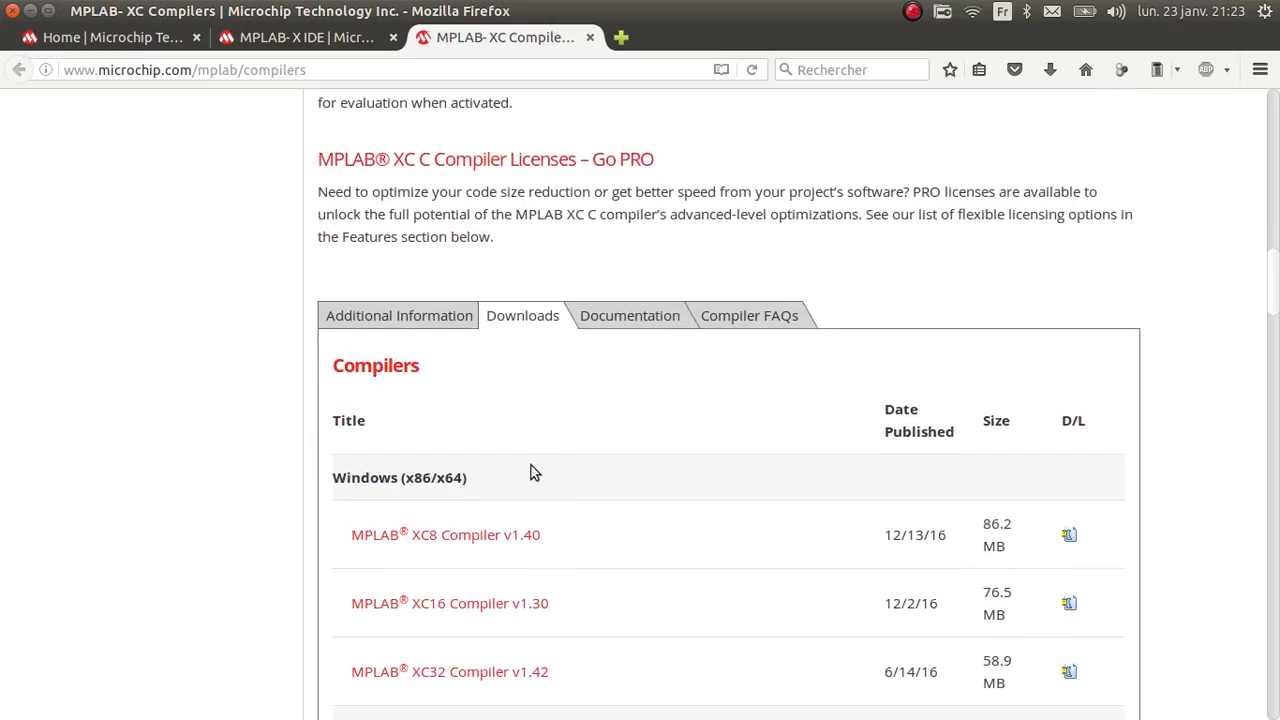
{"action": "scroll", "coordinate": [520, 505], "scroll_direction": "down", "scroll_amount": 1}
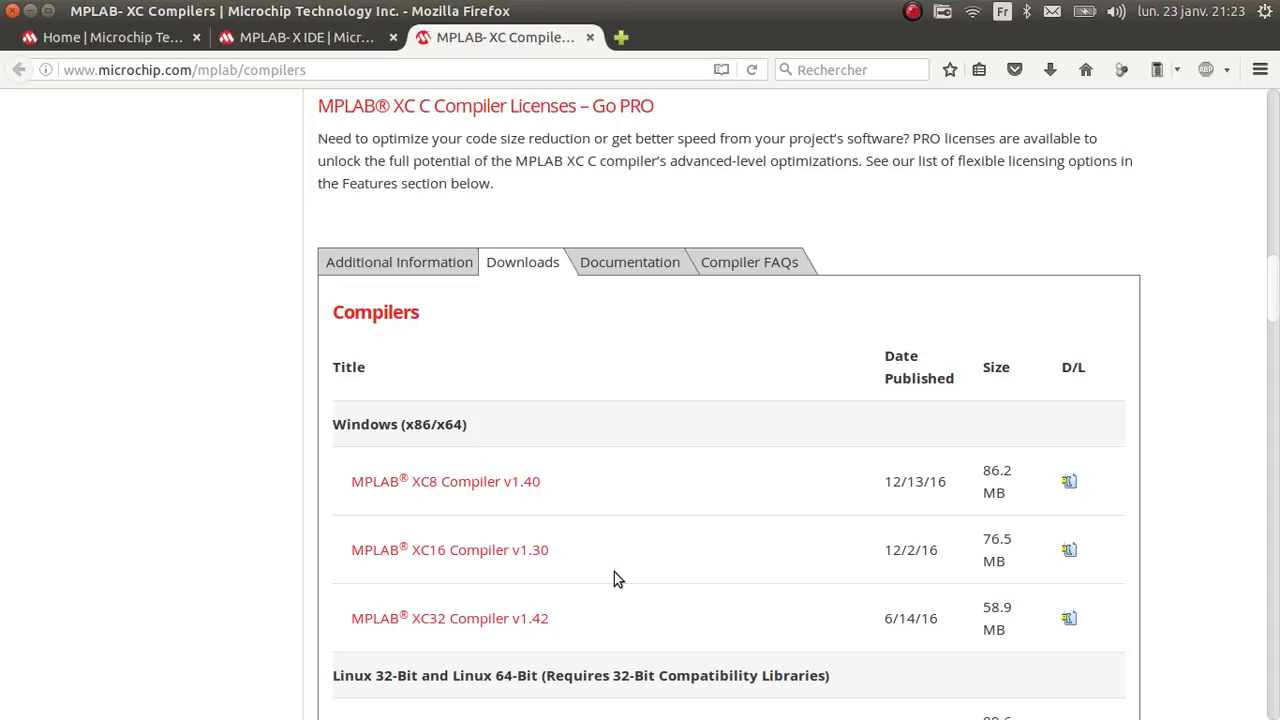
{"action": "scroll", "coordinate": [617, 580], "scroll_direction": "down", "scroll_amount": 3}
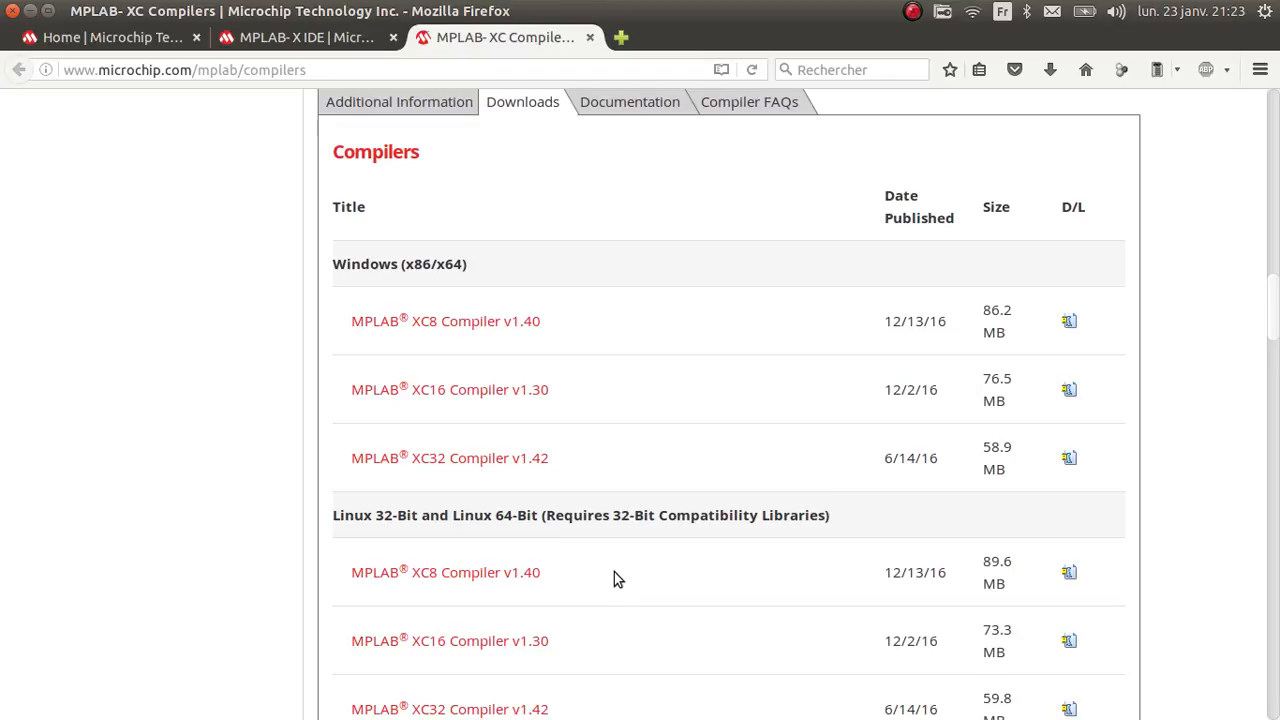
Compare the Windows, Linux and Mac download entries for MPLAB X IDE and the XC compilers.
{"action": "left_click", "coordinate": [344, 37]}
{"action": "scroll", "coordinate": [271, 258], "scroll_direction": "down", "scroll_amount": 2}
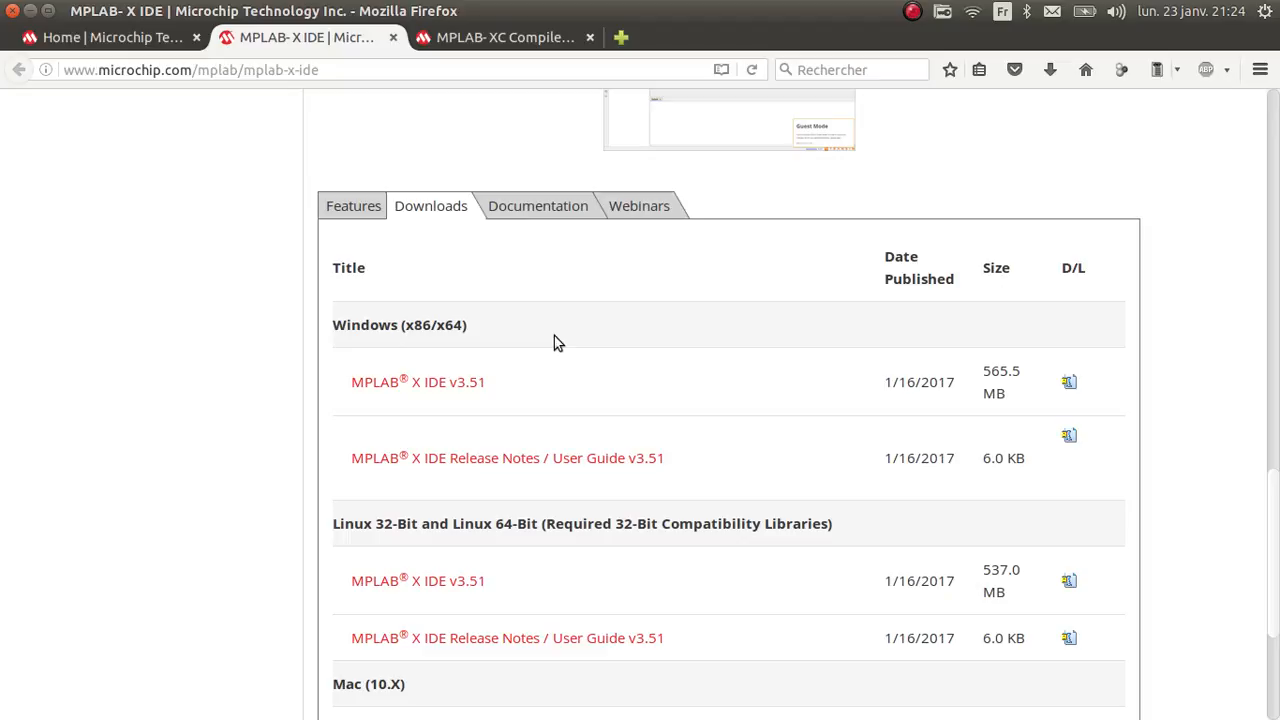
{"action": "scroll", "coordinate": [554, 342], "scroll_direction": "down", "scroll_amount": 2}
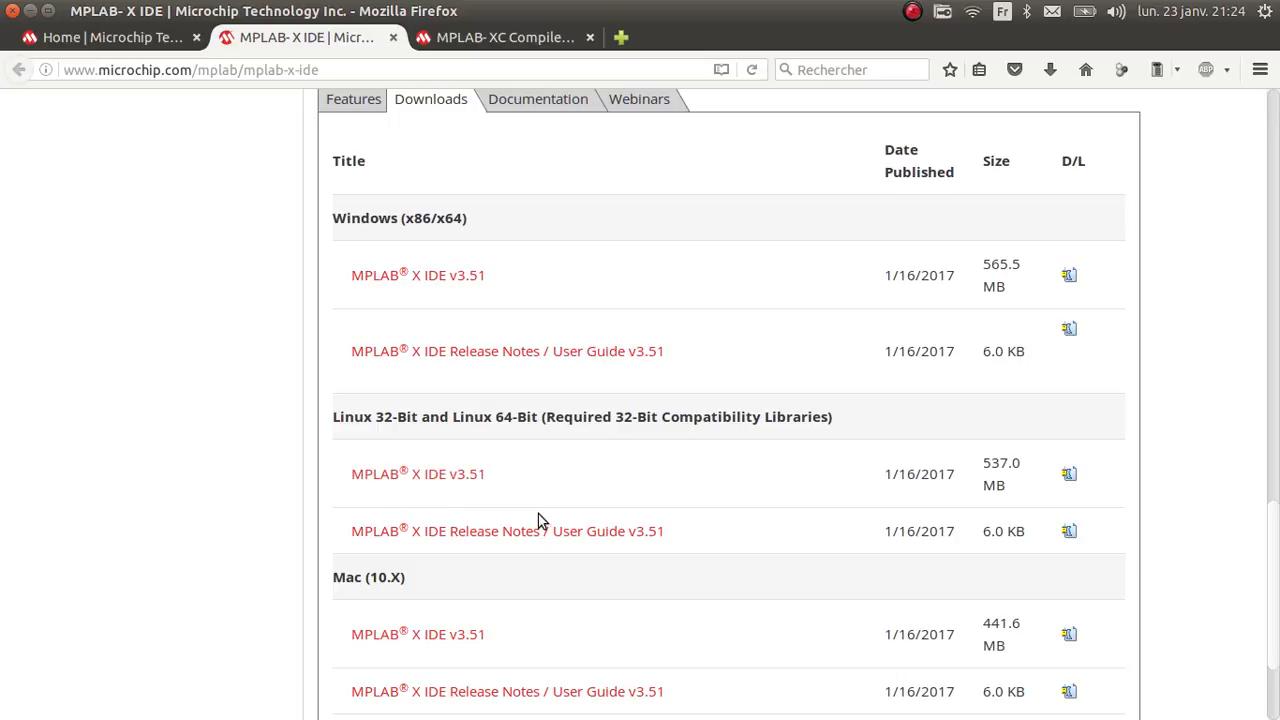
{"action": "left_click", "coordinate": [508, 42]}
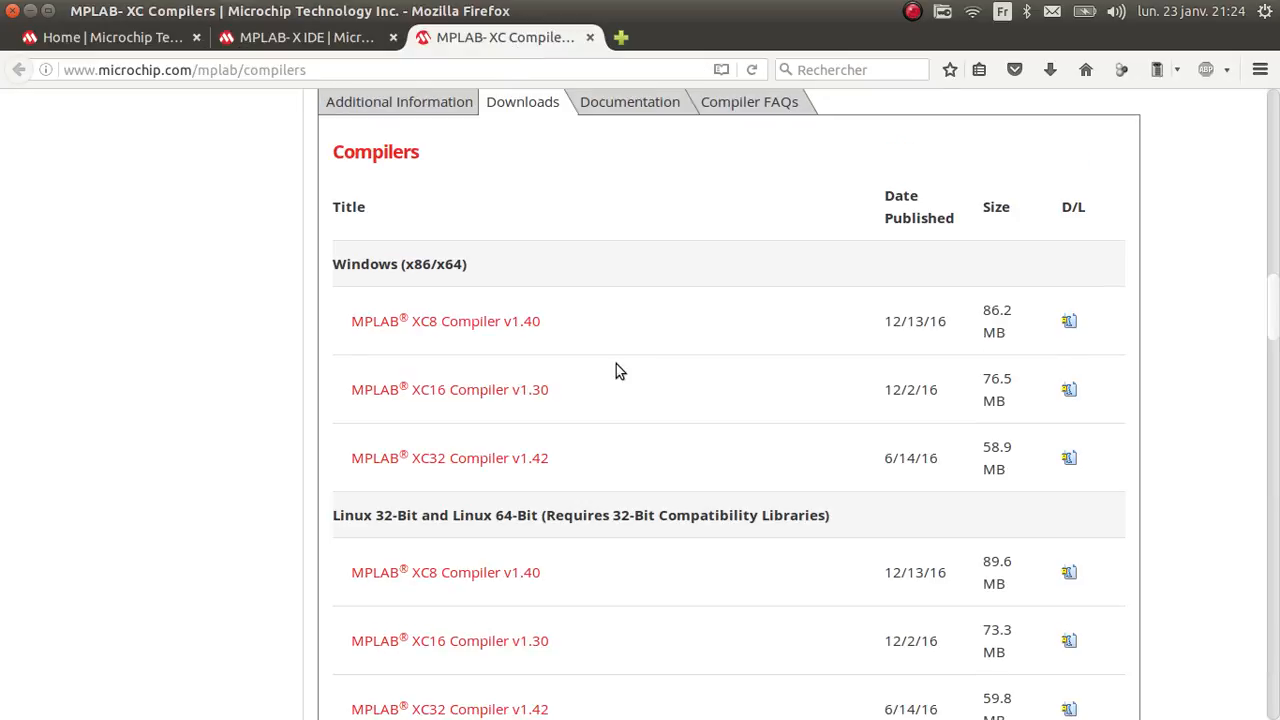
{"action": "scroll", "coordinate": [554, 458], "scroll_direction": "down", "scroll_amount": 3}
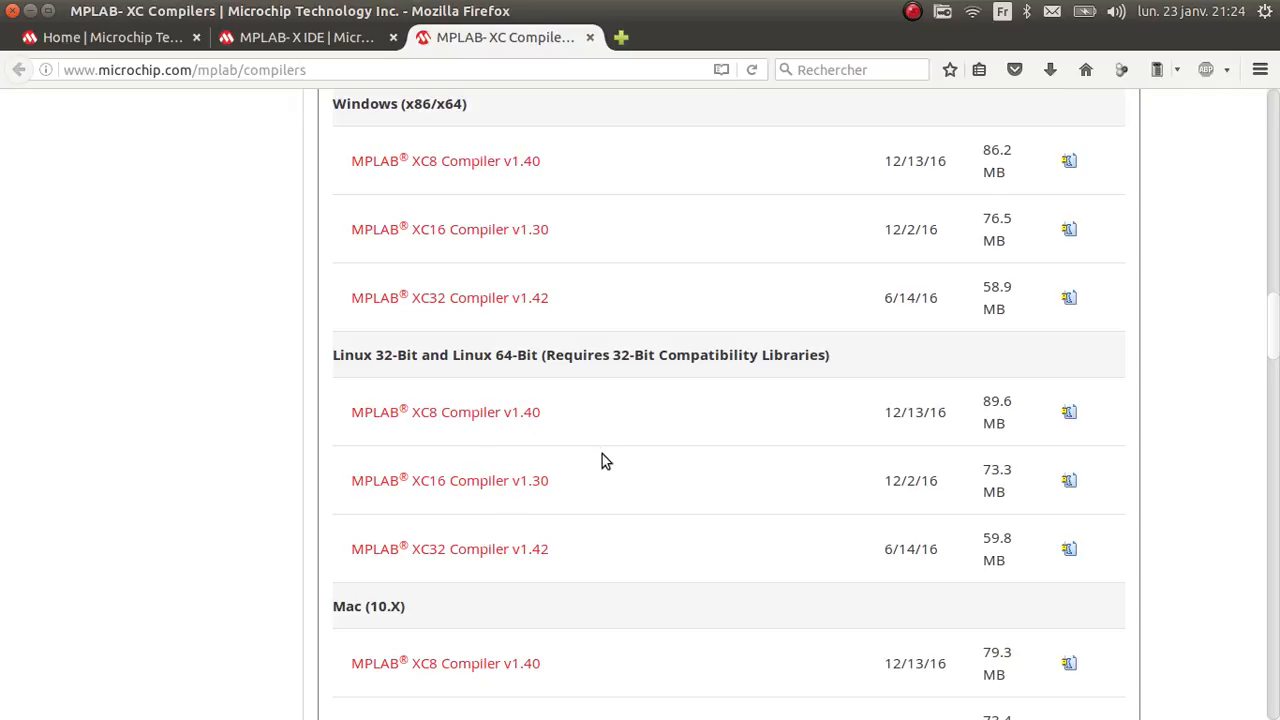
{"action": "scroll", "coordinate": [625, 517], "scroll_direction": "down", "scroll_amount": 5}
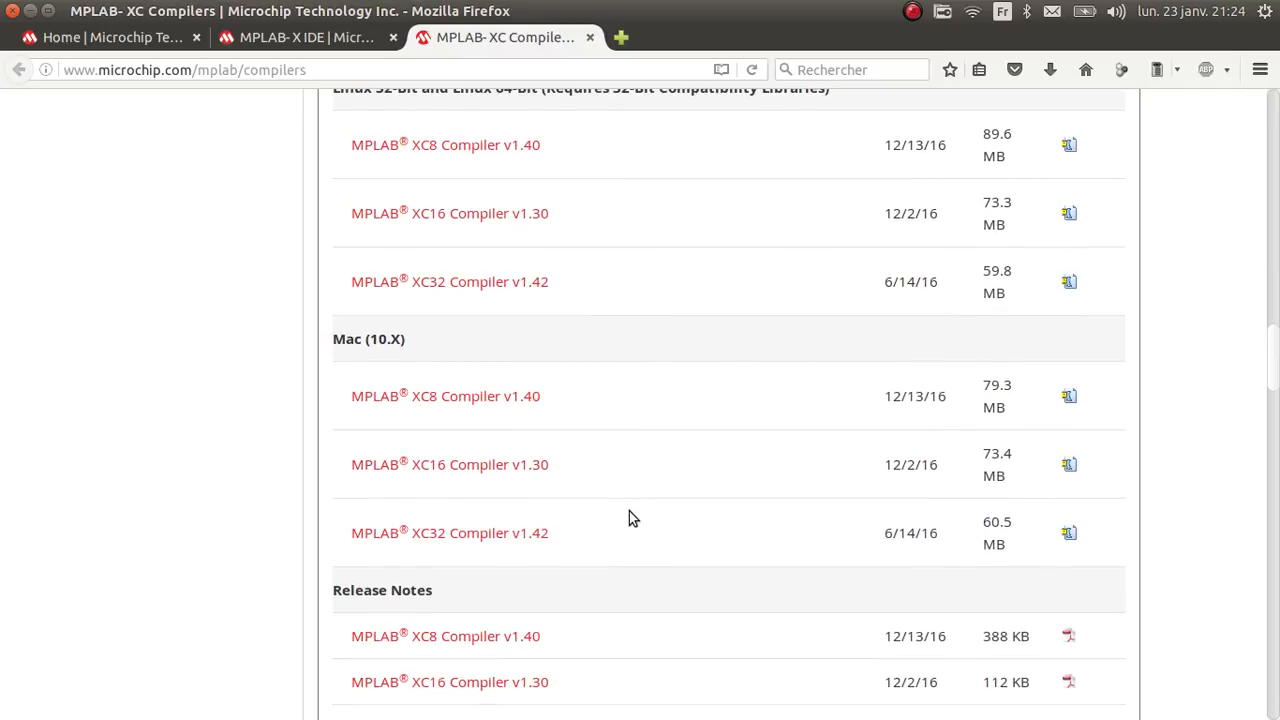
{"action": "left_click", "coordinate": [310, 37]}
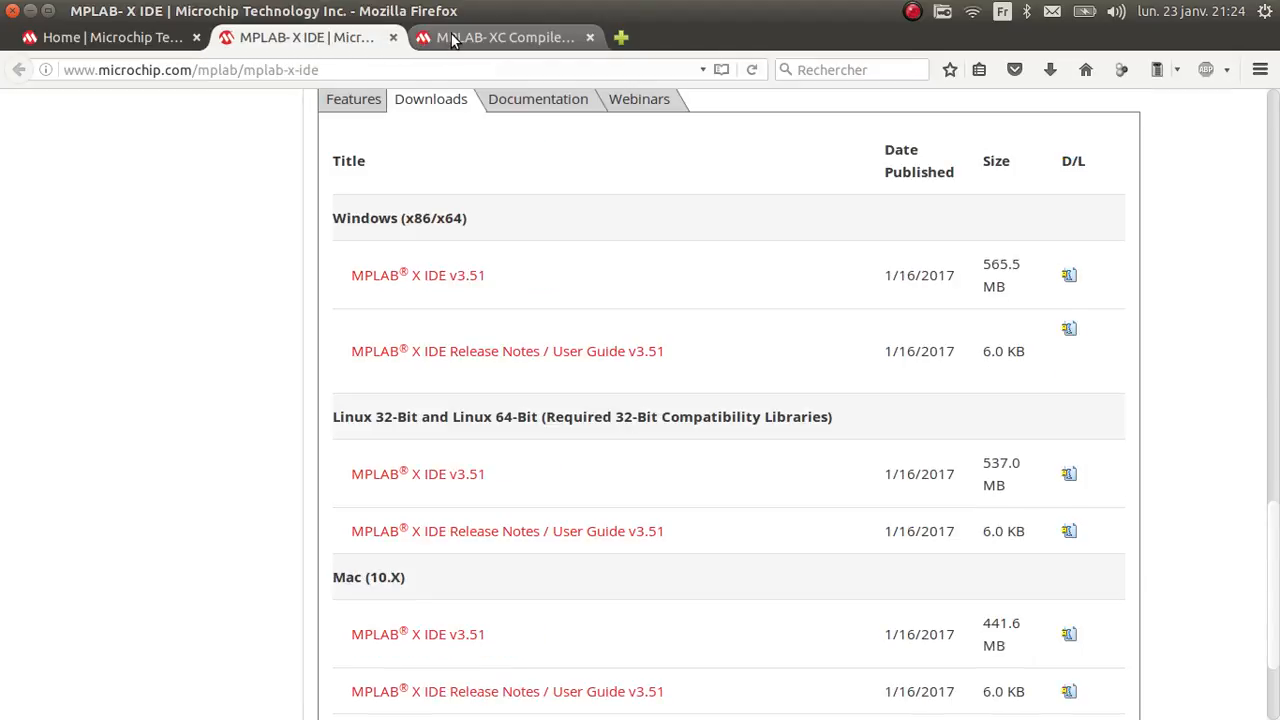
{"action": "left_click", "coordinate": [453, 38]}
{"action": "left_click", "coordinate": [336, 40]}
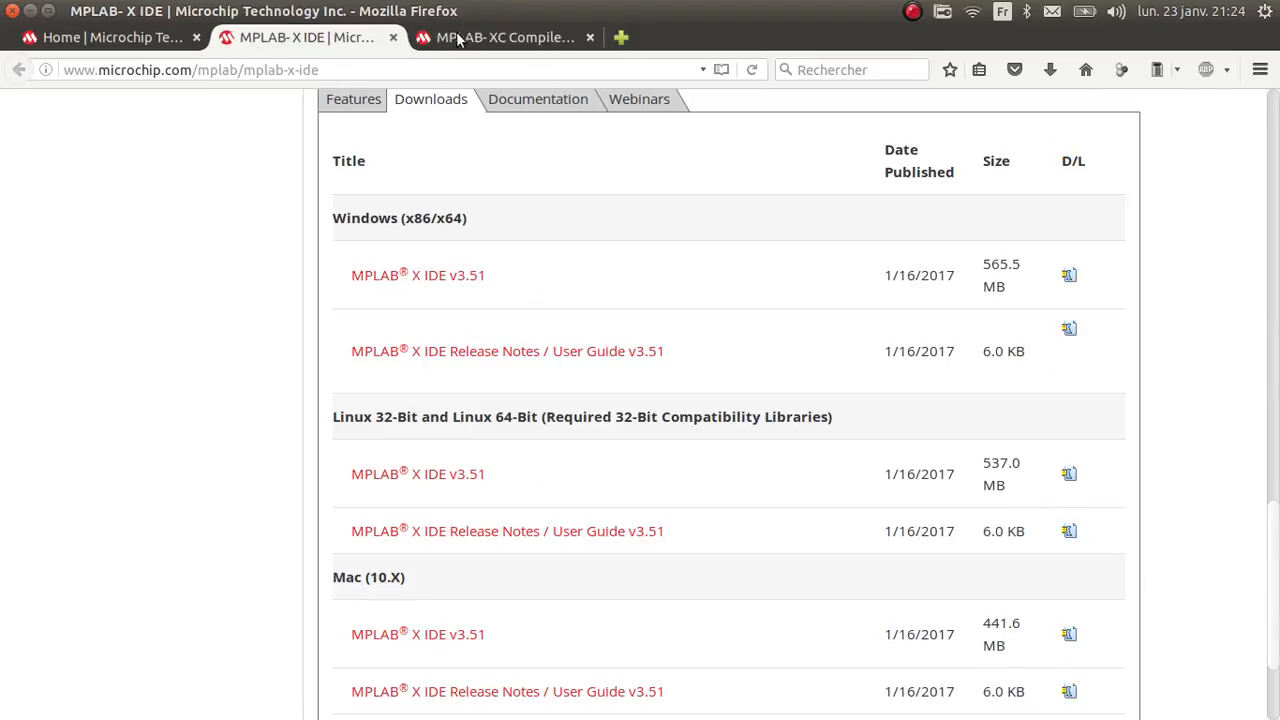
{"action": "scroll", "coordinate": [556, 230], "scroll_direction": "up", "scroll_amount": 2}
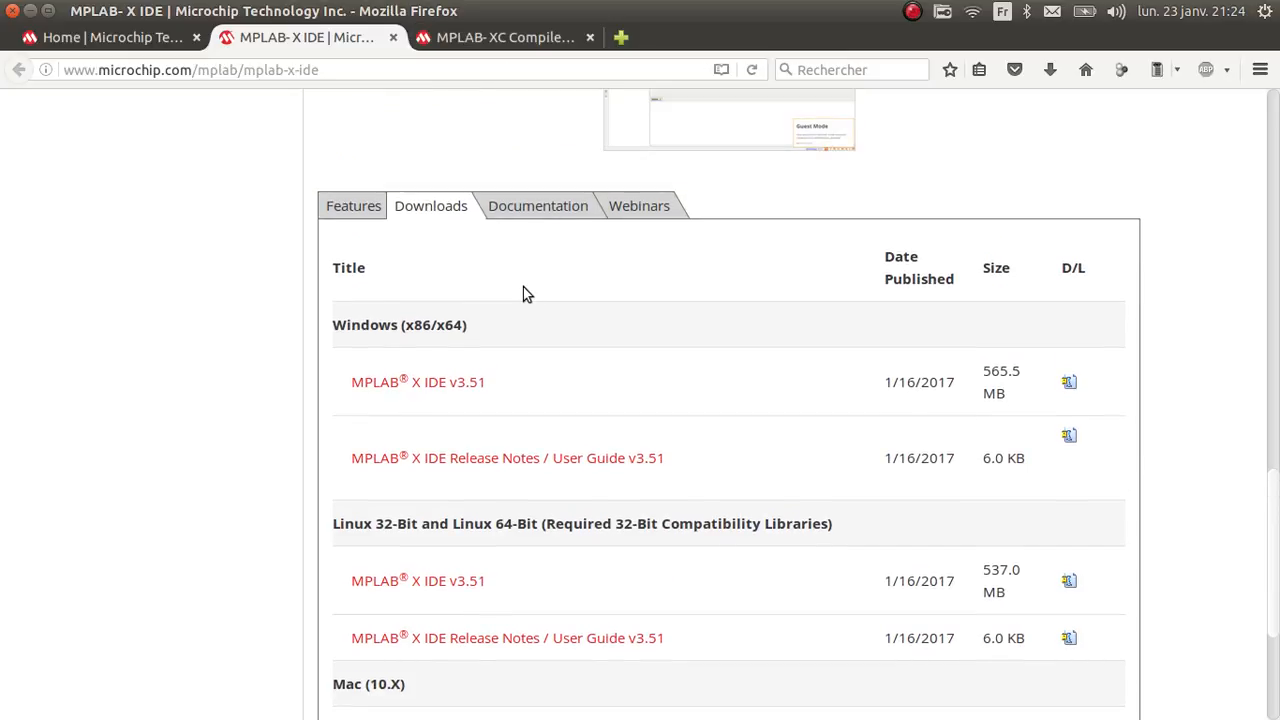
Switch to the file manager's microchip folder and disable execution as a program for xc8-v1.40-full-install-linux-installer.run.
{"action": "key", "text": "alt+Tab"}
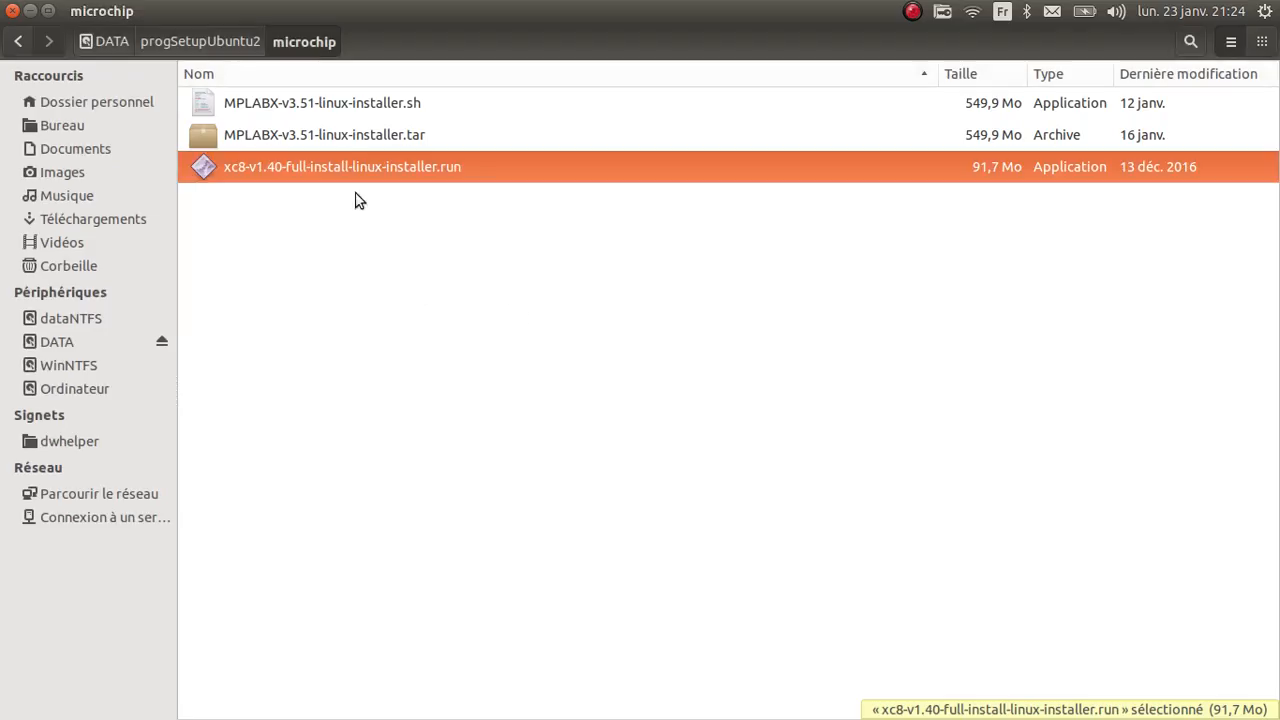
{"action": "left_click", "coordinate": [342, 134]}
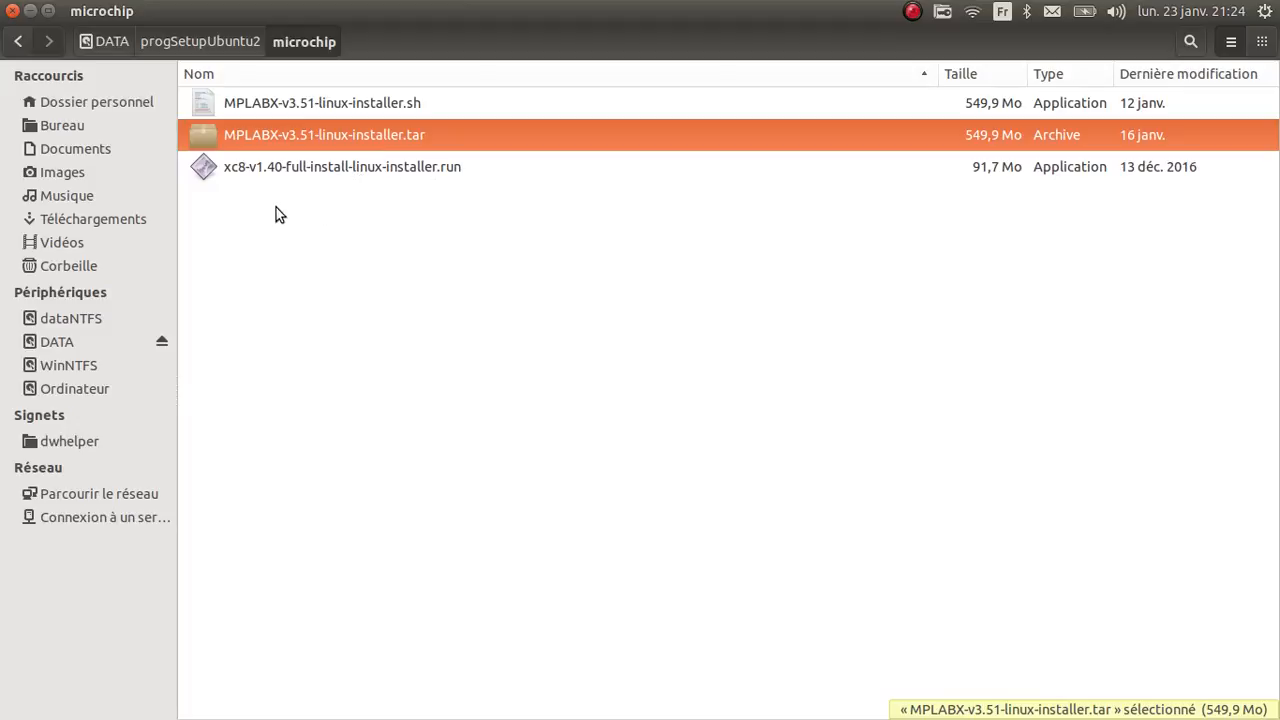
{"action": "right_click", "coordinate": [306, 165]}
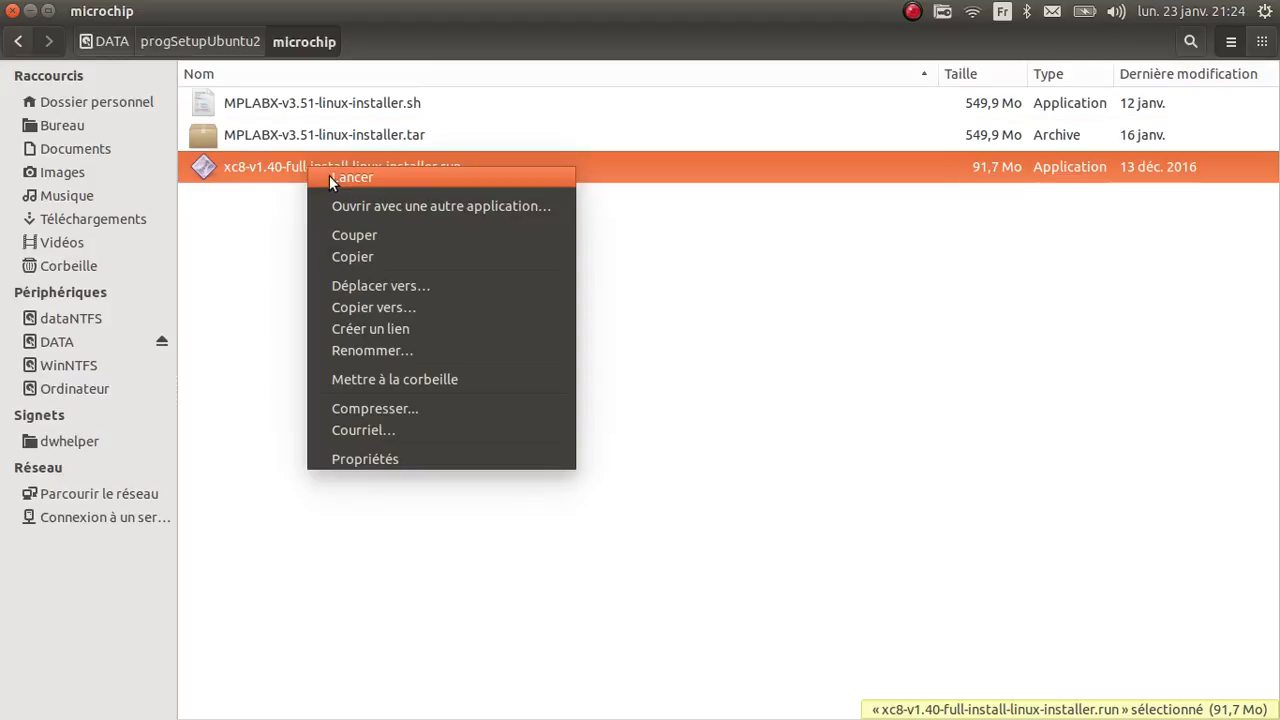
{"action": "left_click", "coordinate": [412, 460]}
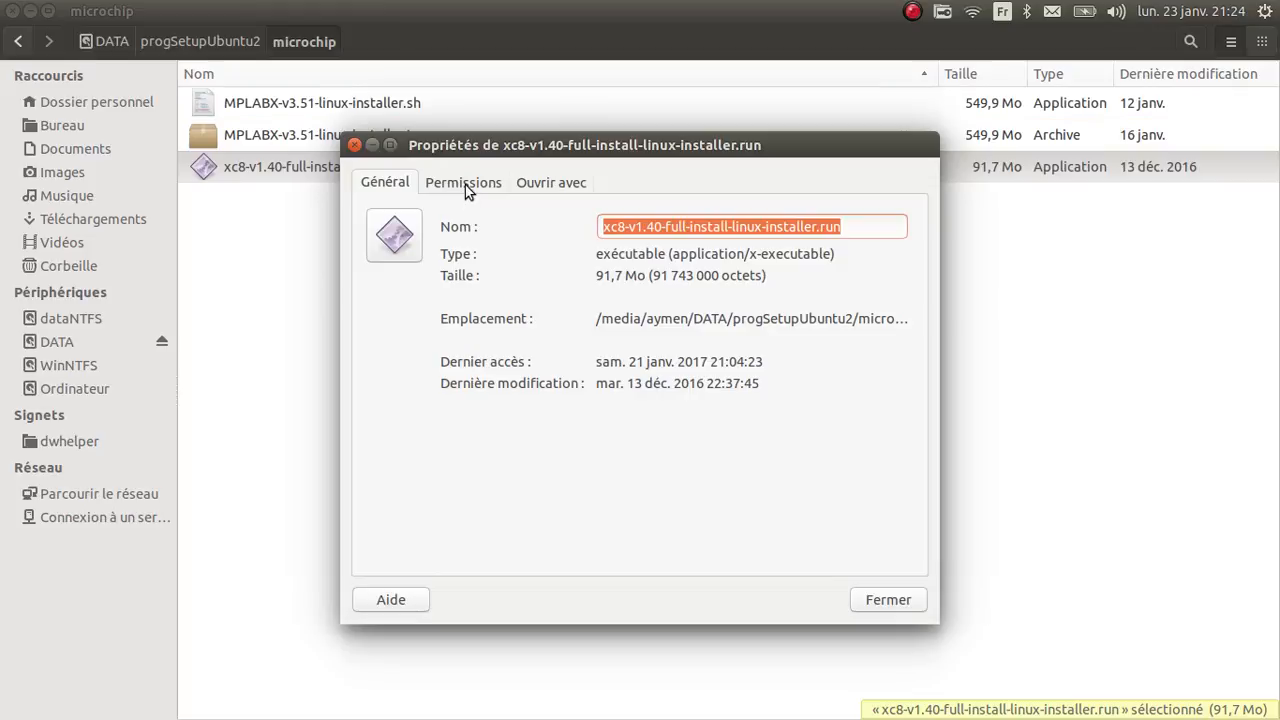
{"action": "left_click", "coordinate": [463, 183]}
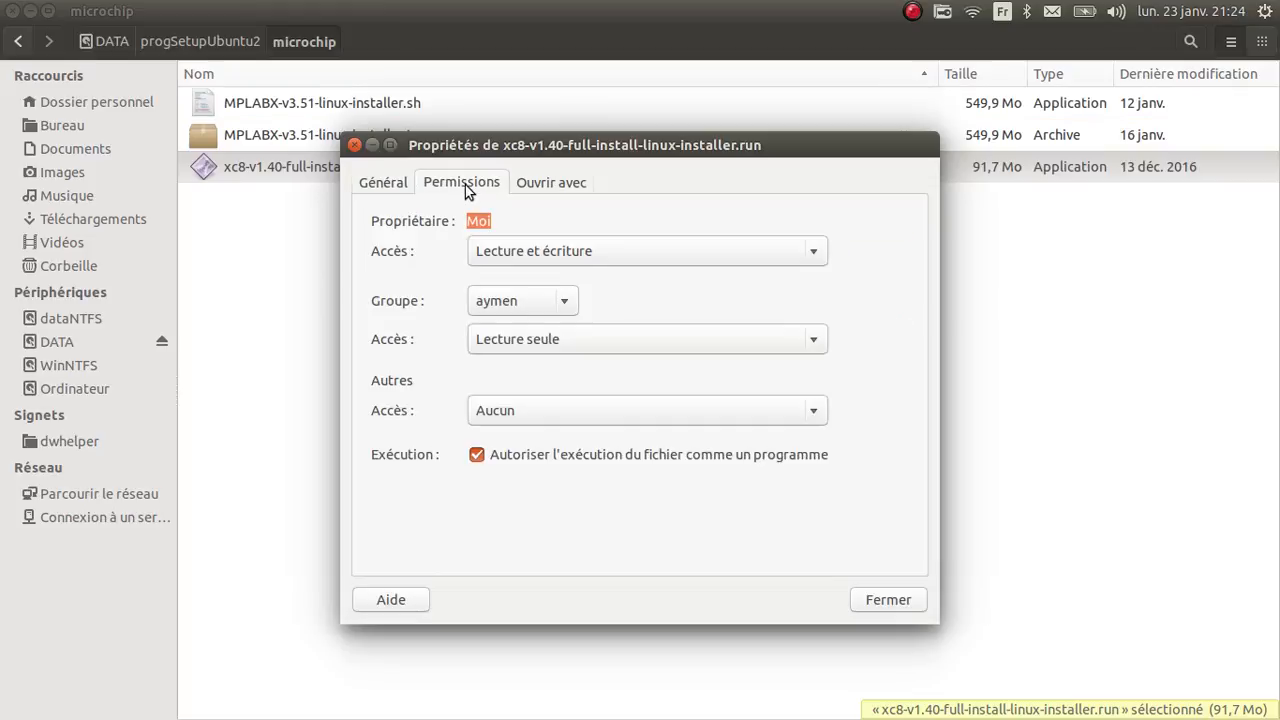
{"action": "left_click", "coordinate": [478, 456]}
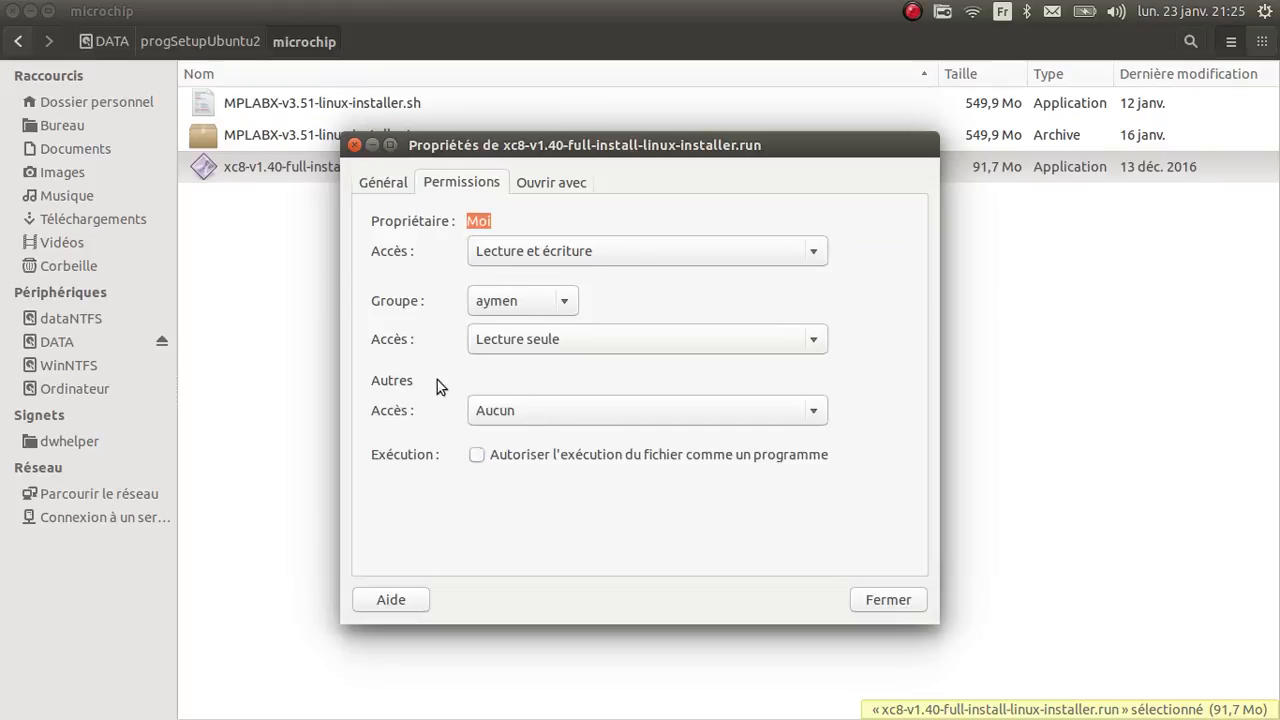
{"action": "left_click", "coordinate": [355, 145]}
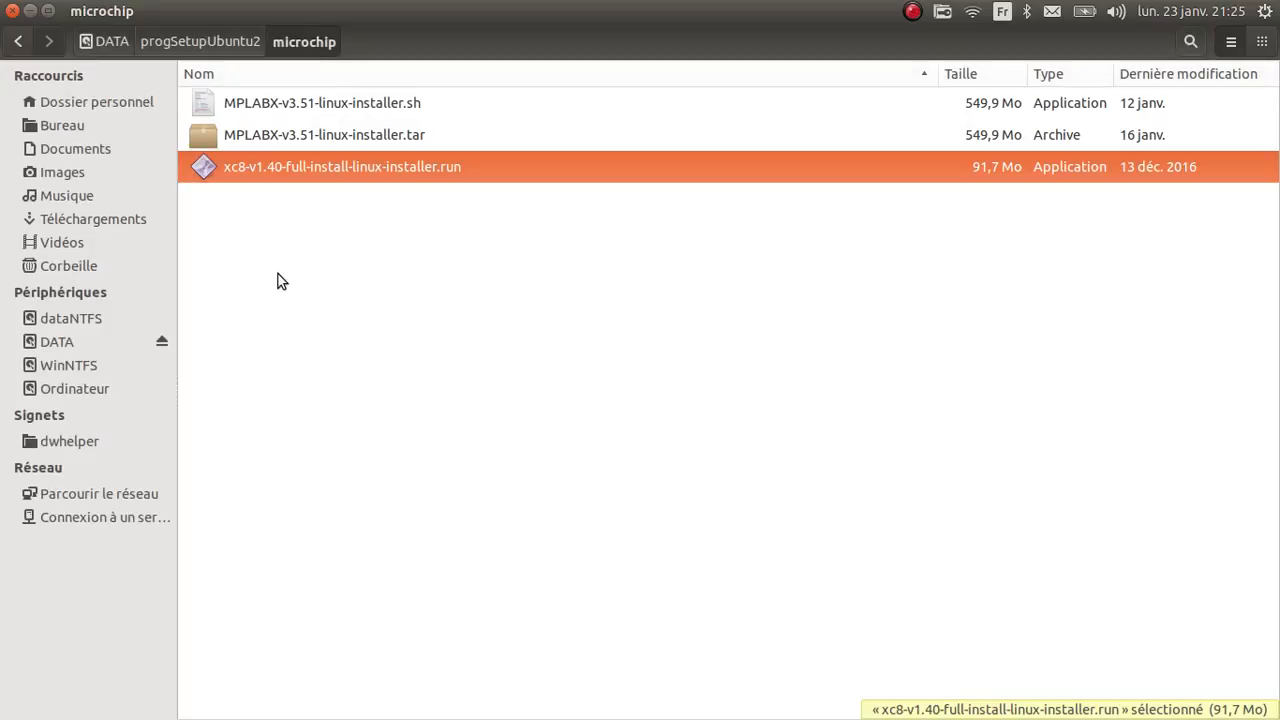
Enable execution as a program in the permissions of xc8-v1.40-full-install-linux-installer.run and close its properties.
{"action": "right_click", "coordinate": [355, 166]}
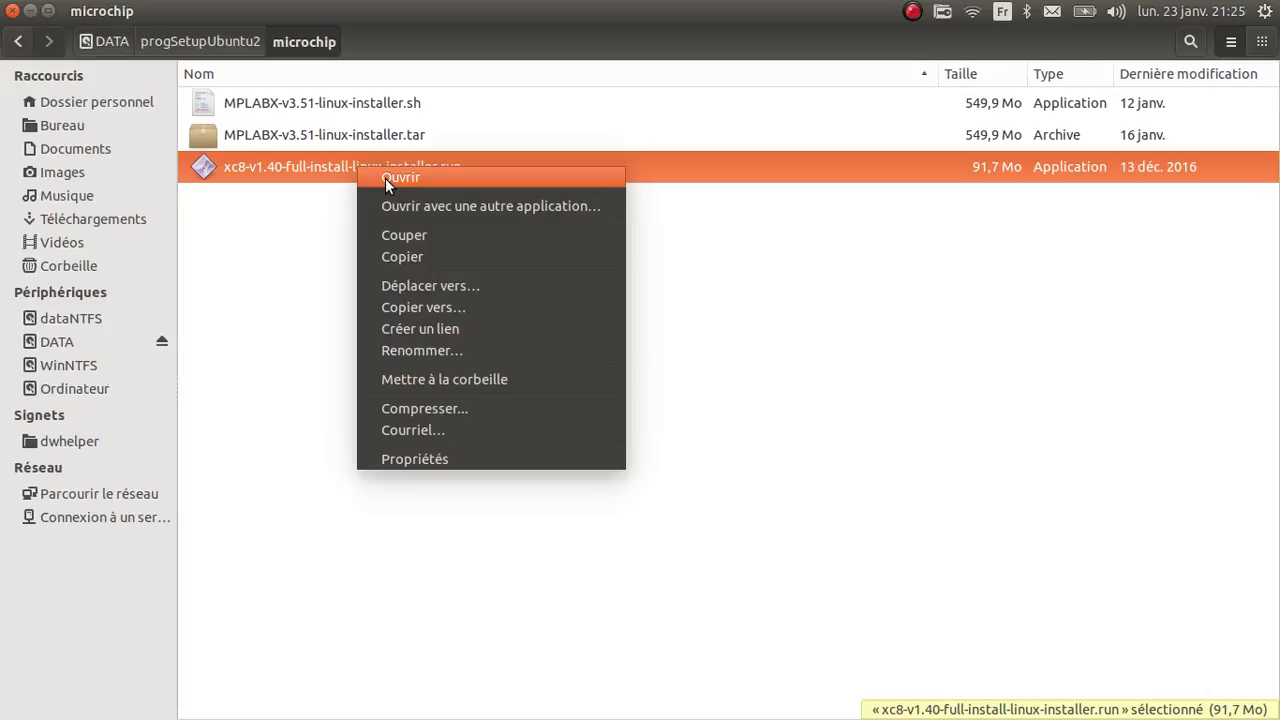
{"action": "left_click", "coordinate": [487, 457]}
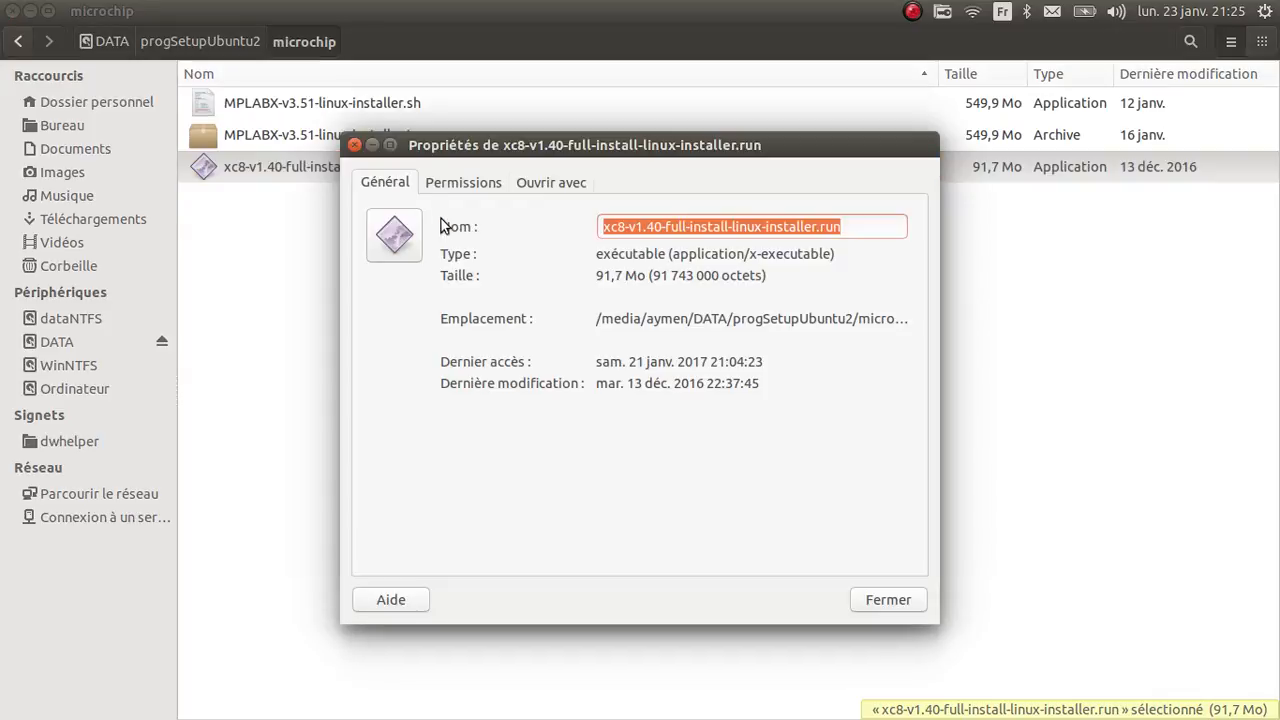
{"action": "left_click", "coordinate": [478, 183]}
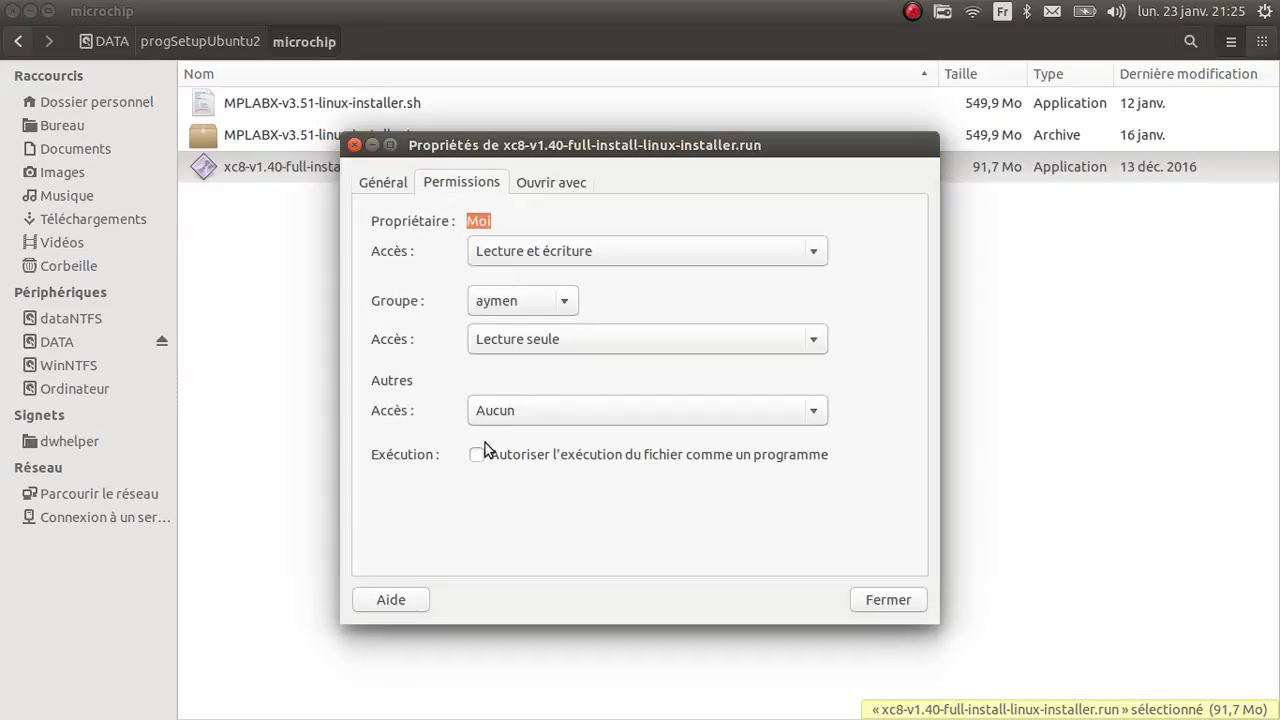
{"action": "left_click", "coordinate": [903, 602]}
{"action": "left_click", "coordinate": [382, 167]}
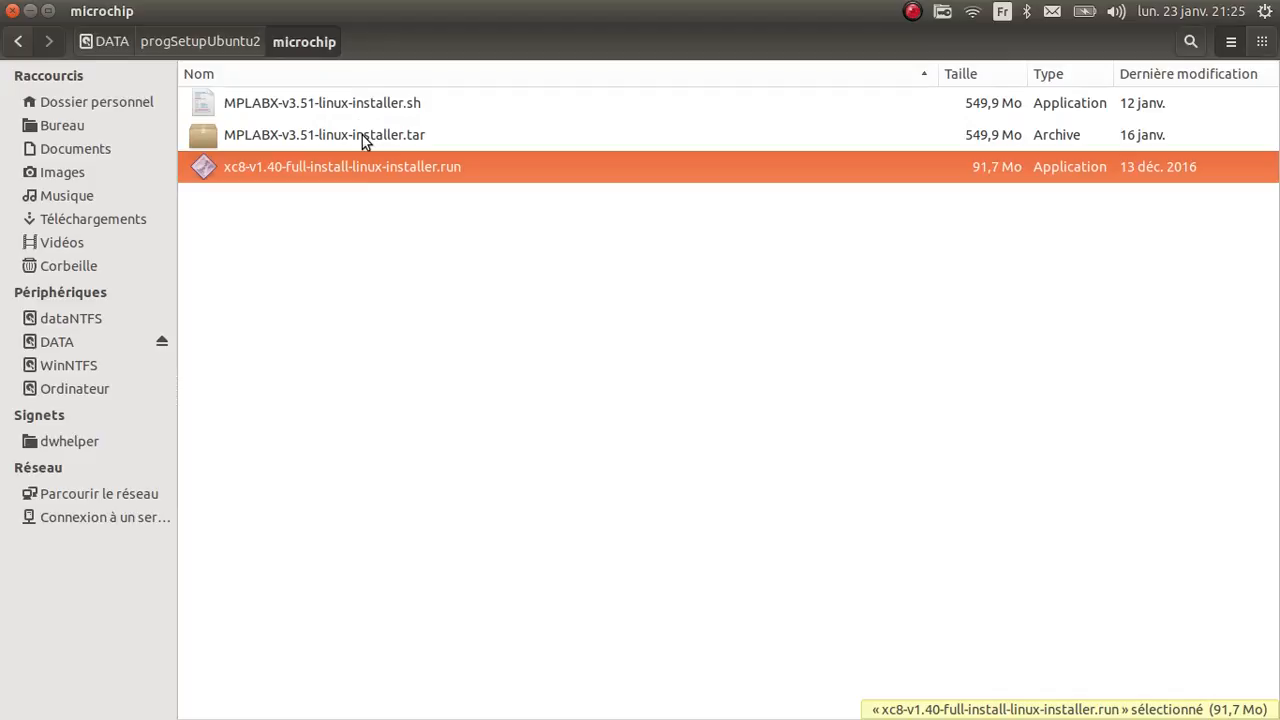
{"action": "right_click", "coordinate": [362, 140]}
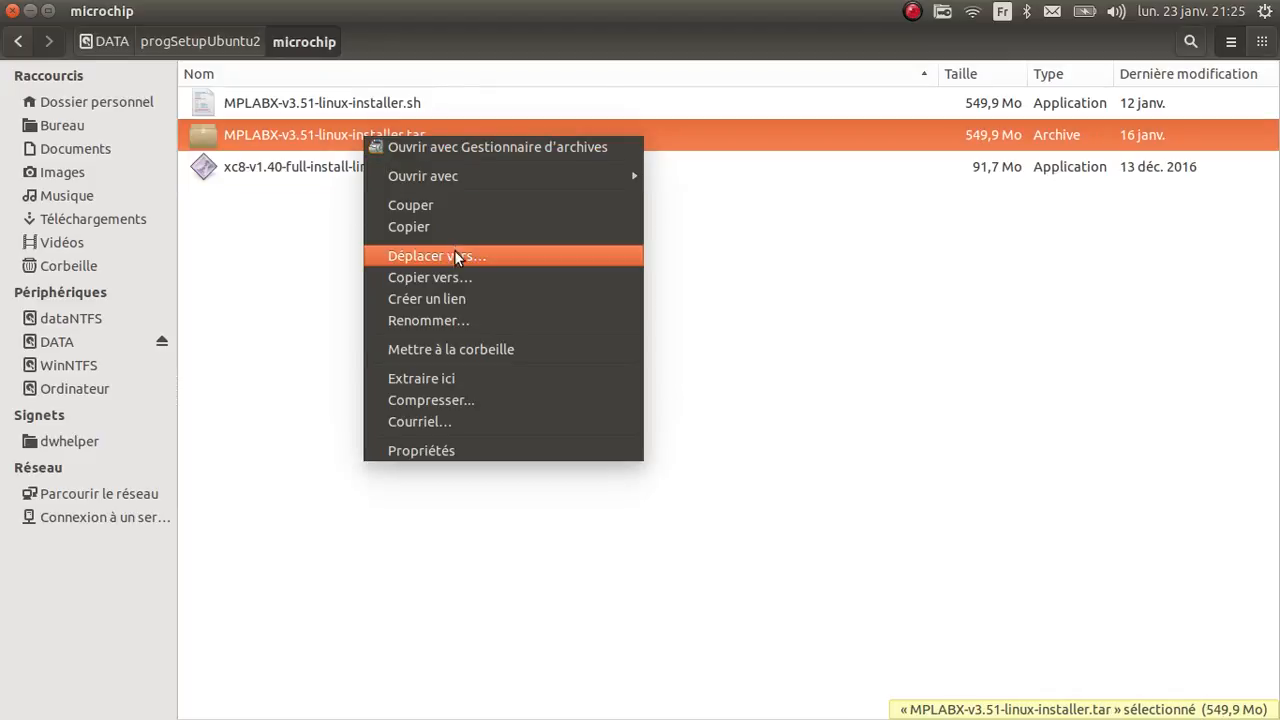
{"action": "left_click", "coordinate": [242, 303]}
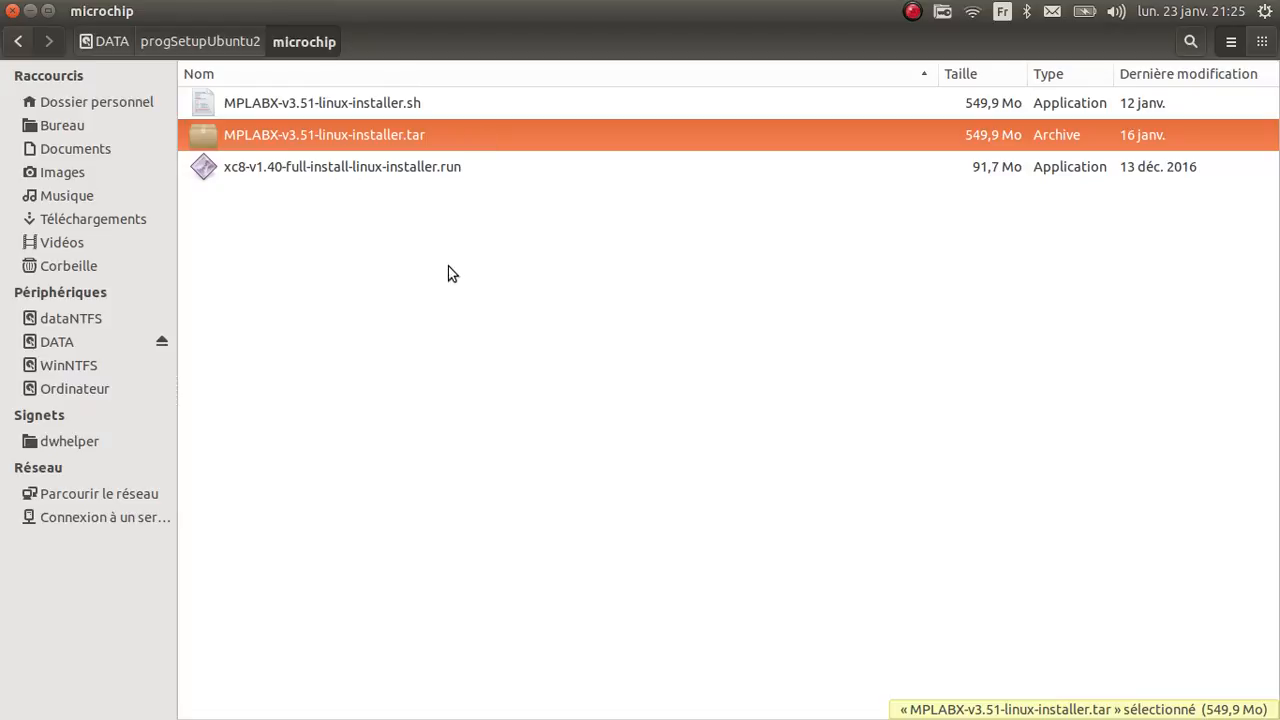
Open a terminal window and move it clear of the file list.
{"action": "key", "text": "alt"}
{"action": "key", "text": "ctrl+alt+t"}
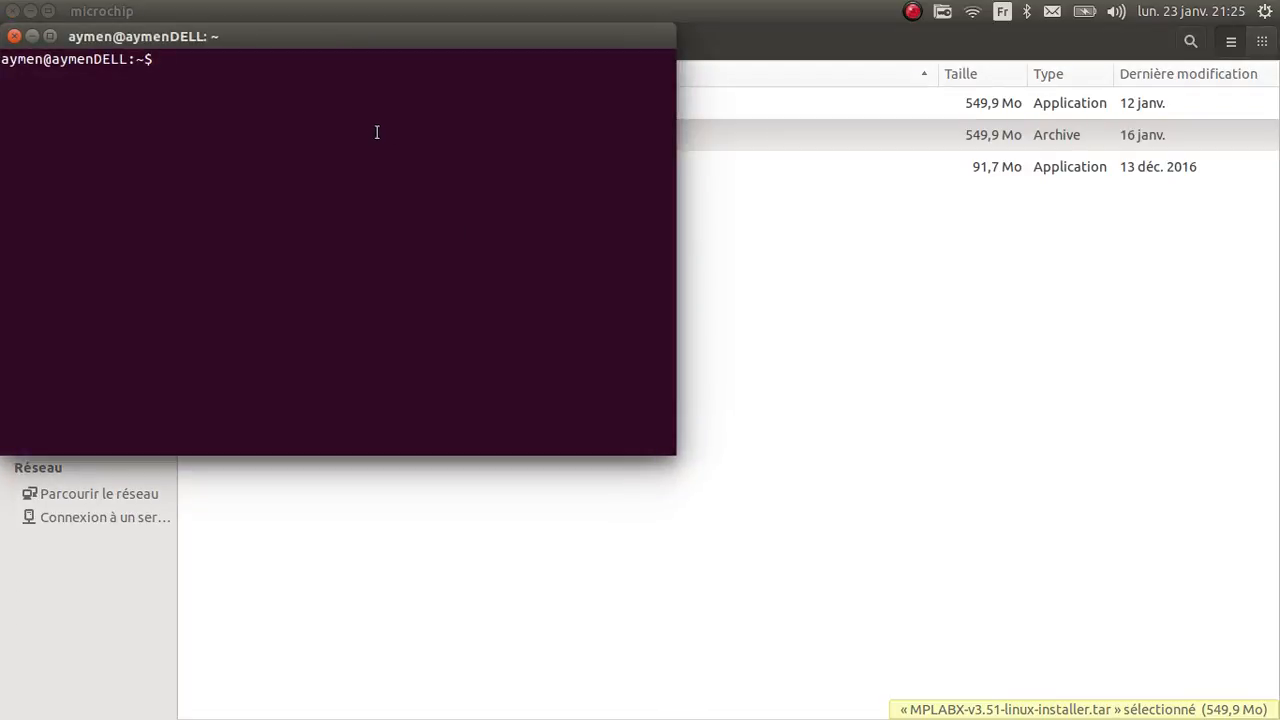
{"action": "left_click_drag", "start_coordinate": [449, 37], "coordinate": [914, 267]}
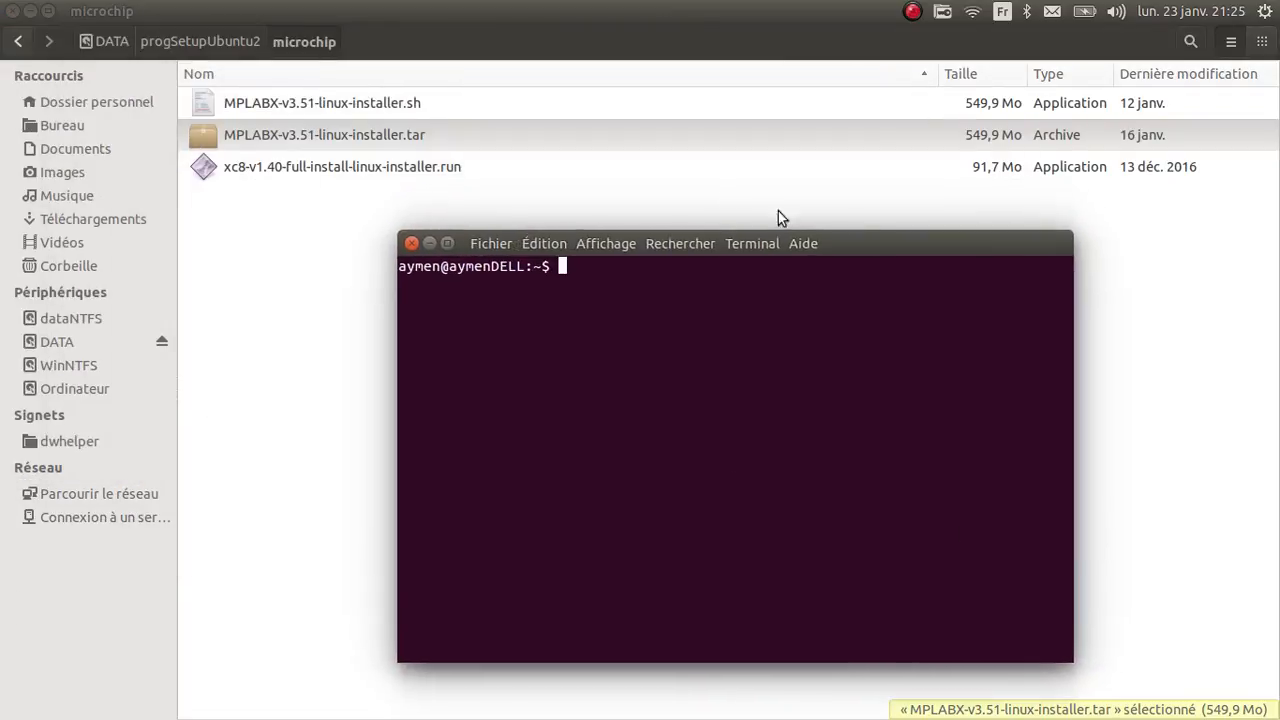
Select the folder location path in the properties of MPLABX-v3.51-linux-installer.sh.
{"action": "left_click", "coordinate": [441, 102]}
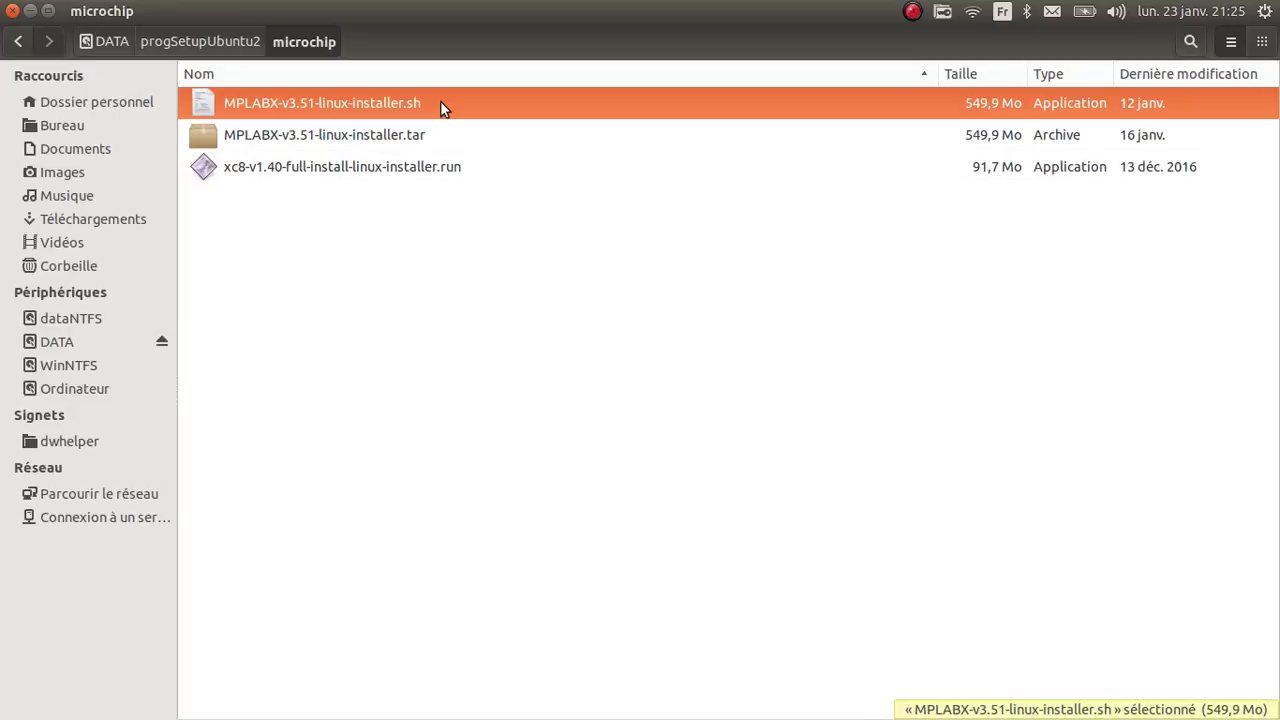
{"action": "right_click", "coordinate": [440, 101]}
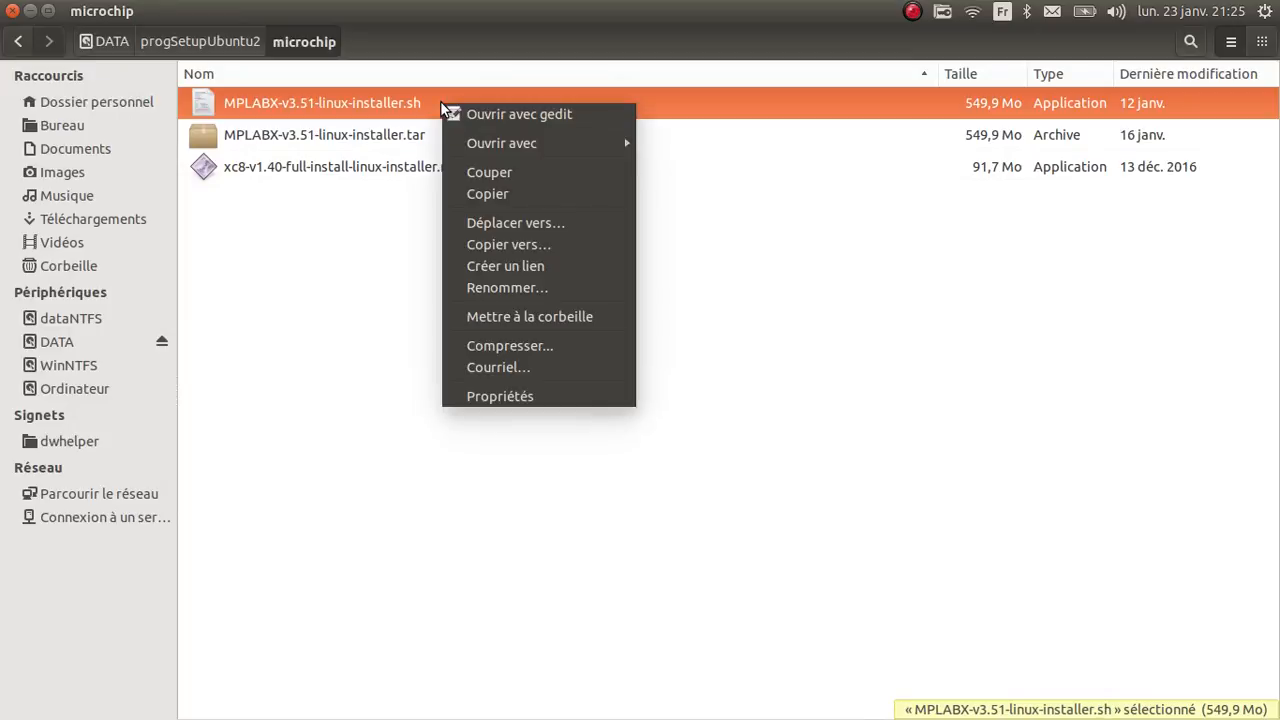
{"action": "mouse_move", "coordinate": [503, 145]}
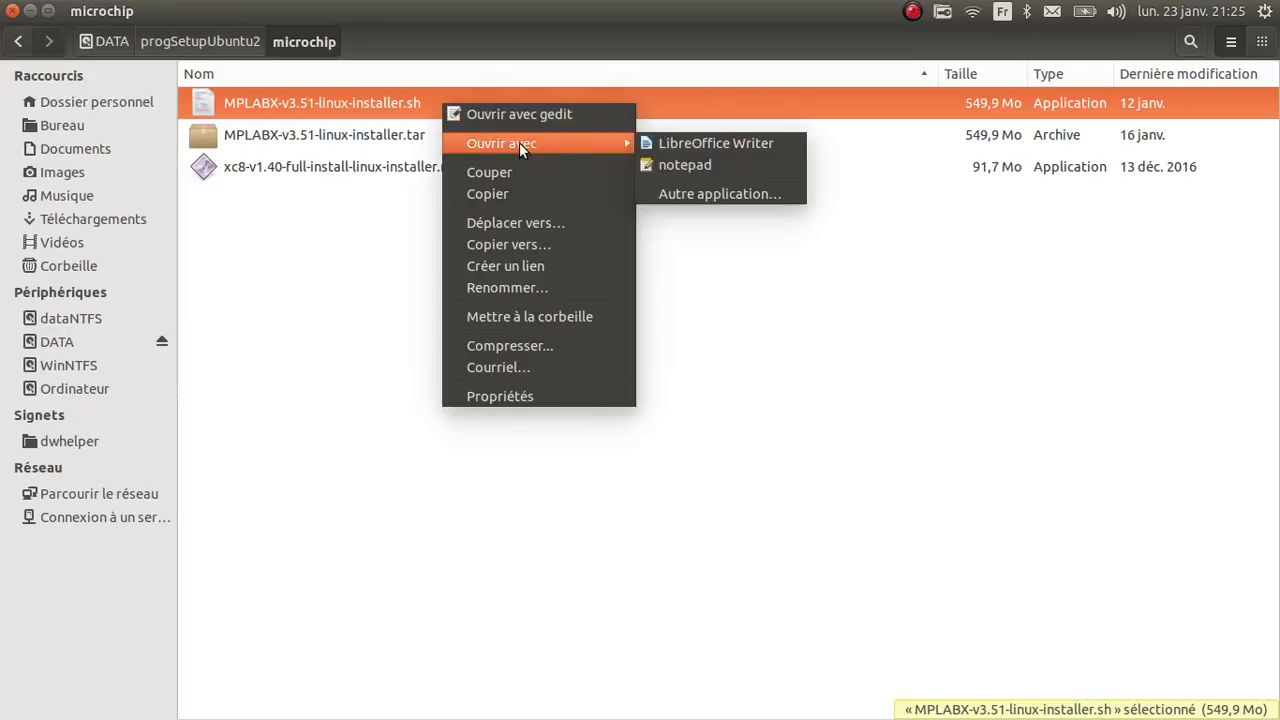
{"action": "left_click", "coordinate": [533, 400]}
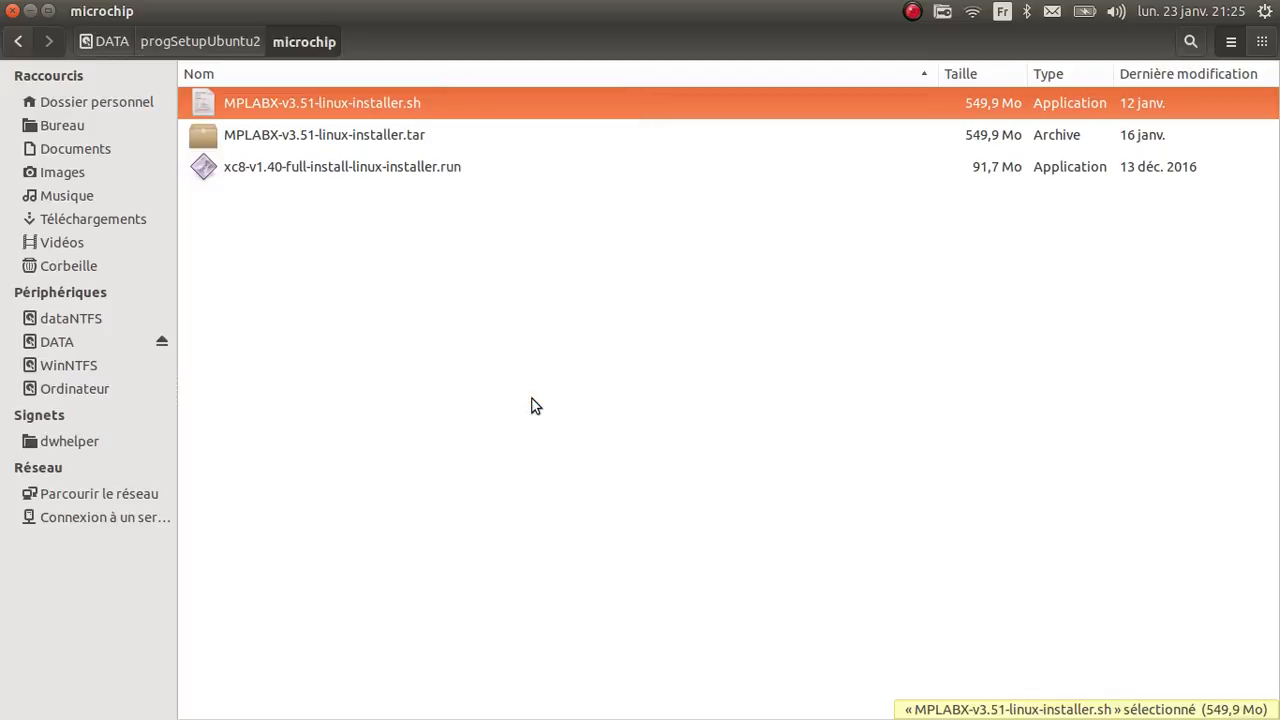
{"action": "triple_click", "coordinate": [748, 318]}
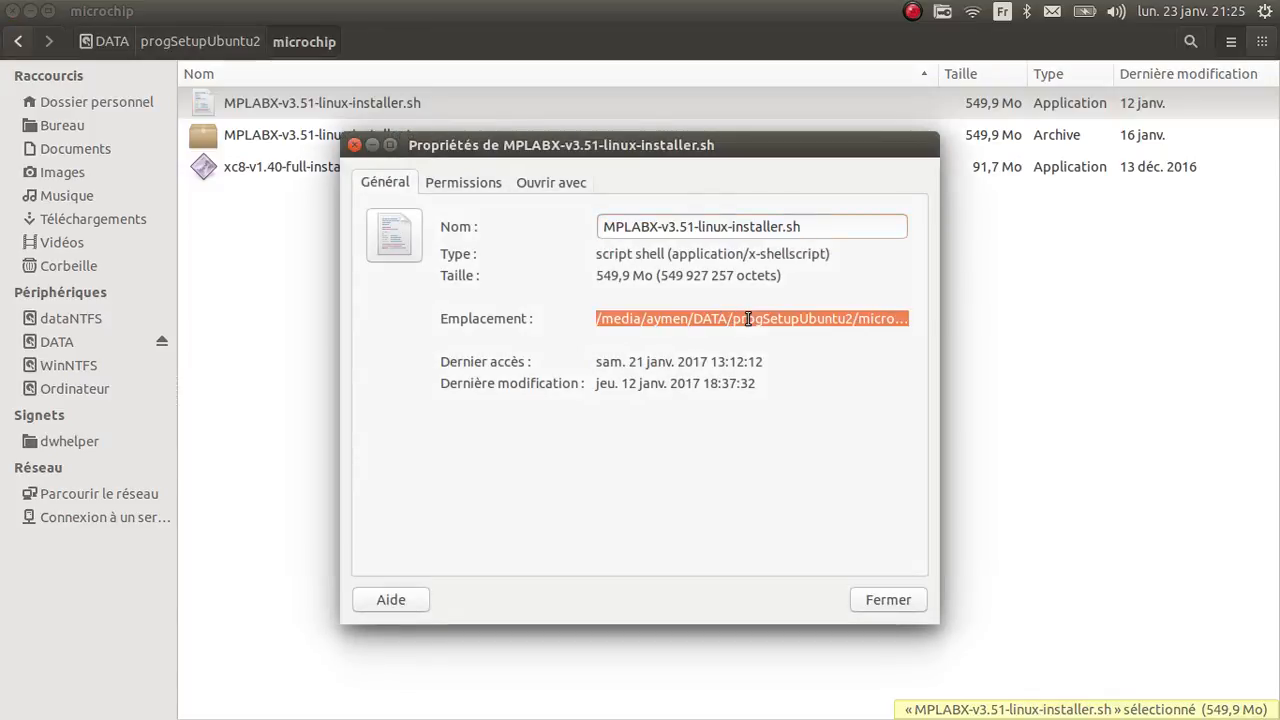
Switch to the terminal and change the directory to the selected path of the progSetupUbuntu2/microchip folder with cd.
{"action": "key", "text": "alt+Tab"}
{"action": "key", "text": "alt+Tab"}
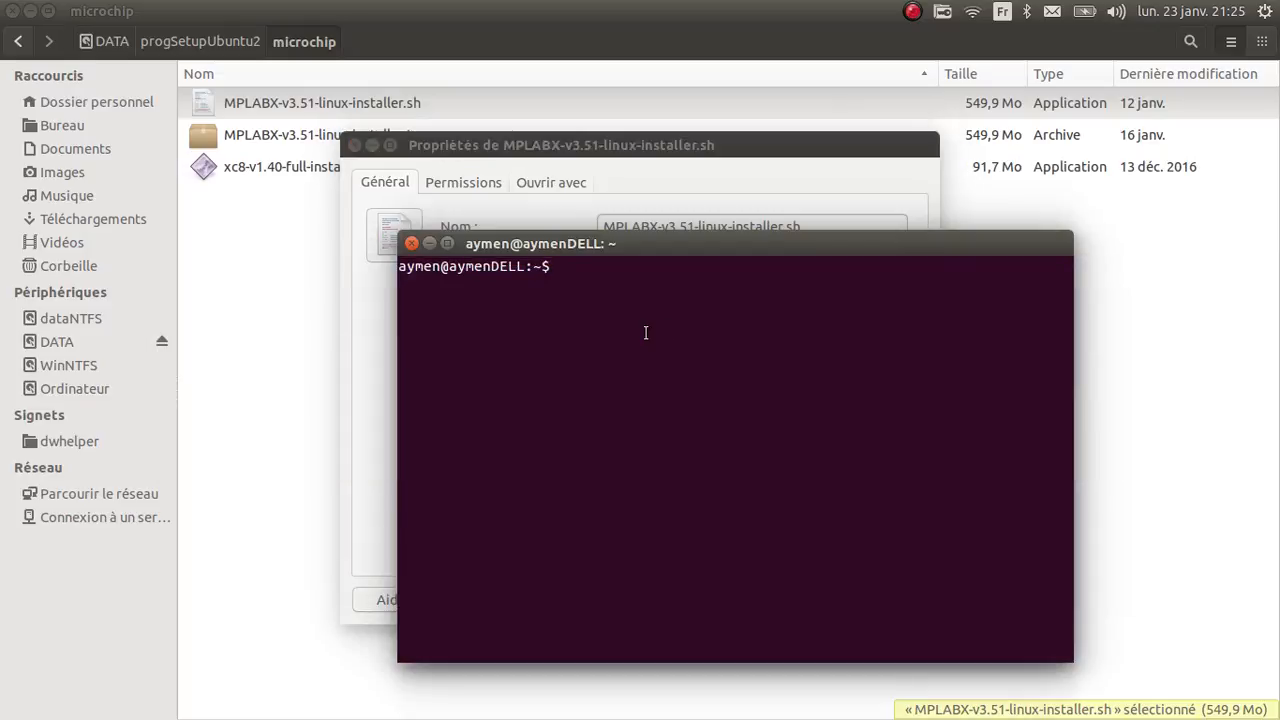
{"action": "middle_click", "coordinate": [646, 333]}
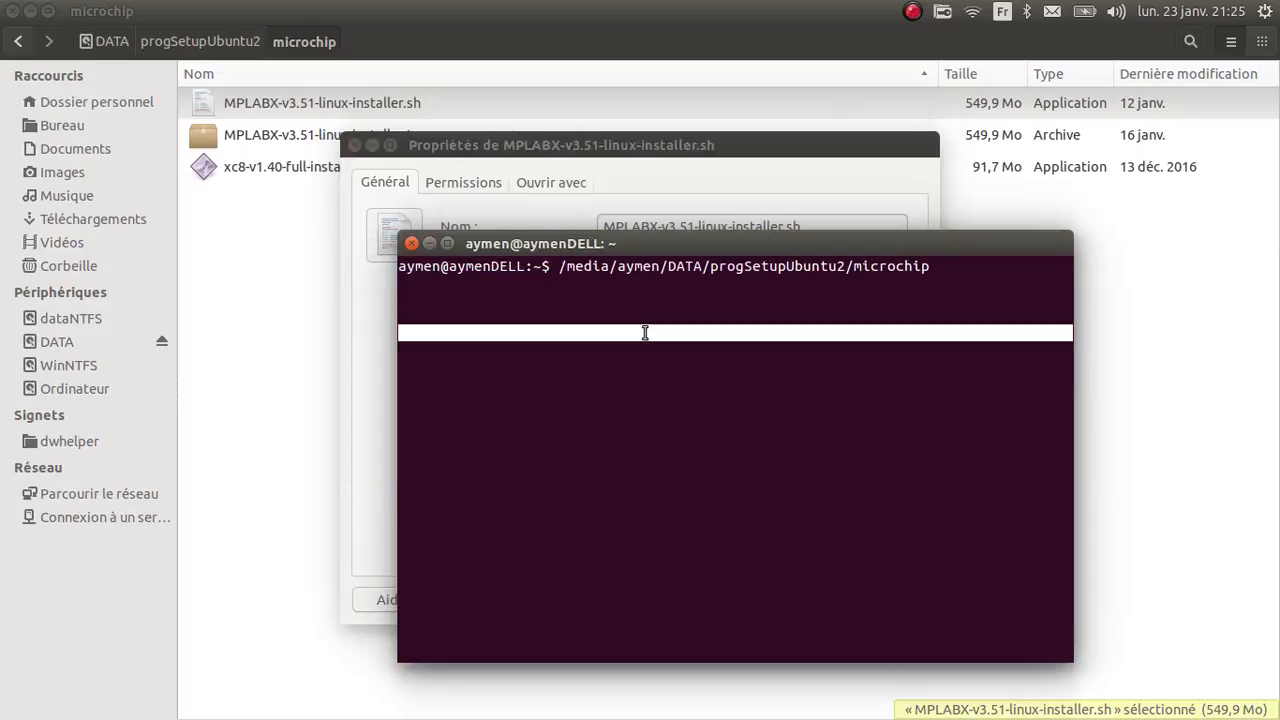
{"action": "key", "text": "Home"}
{"action": "type", "text": "cd"}
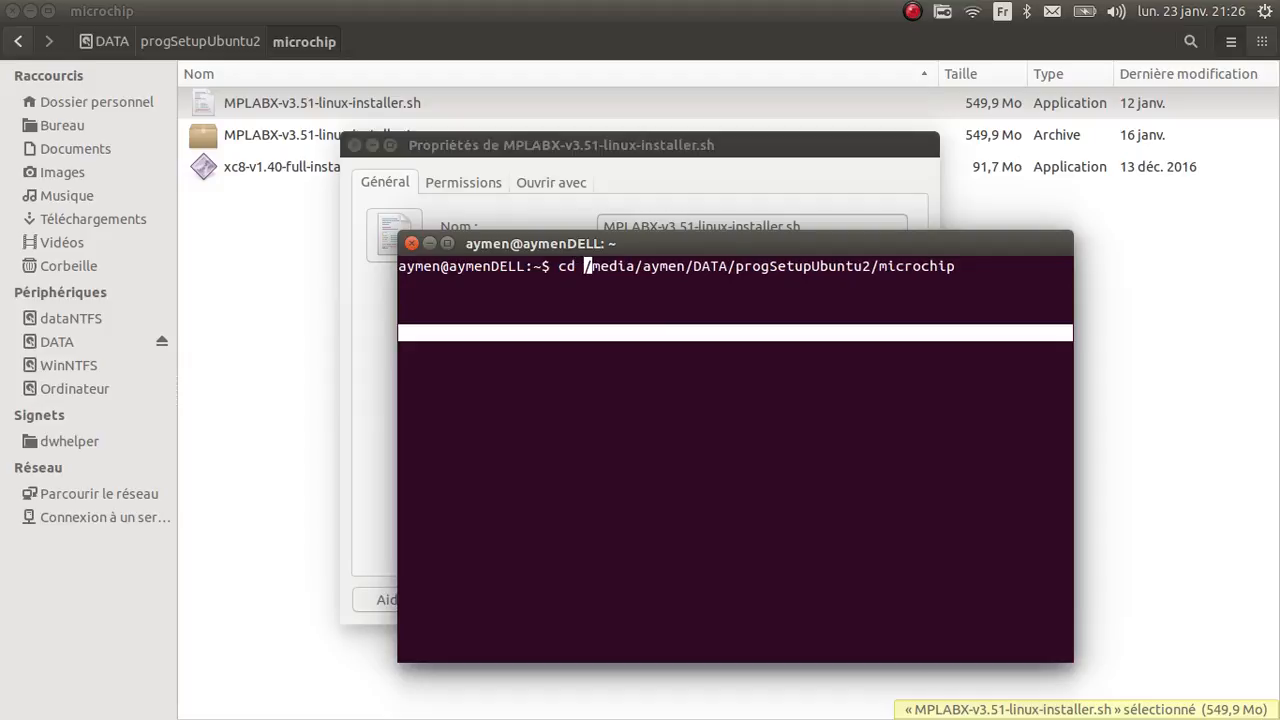
{"action": "key", "text": "Return"}
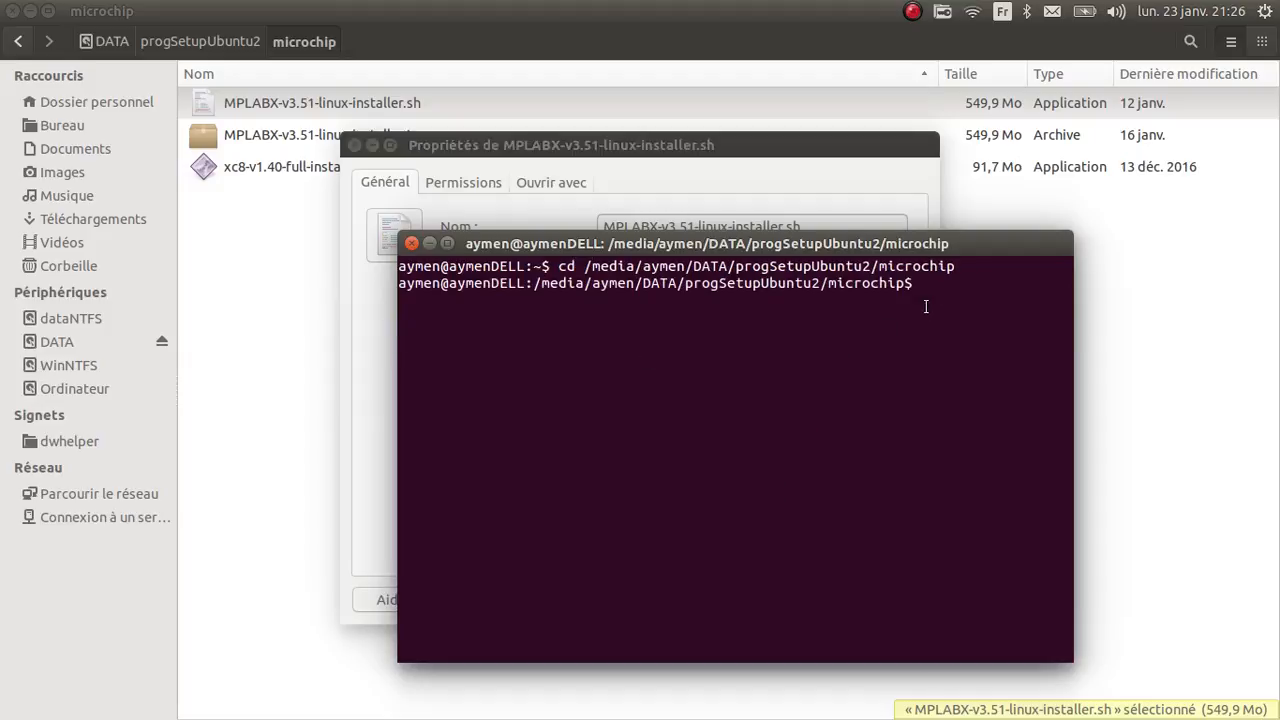
Run sudo ./MPLABX-v3.51-linux-installer.sh in the terminal and enter the sudo password.
{"action": "type", "text": "sudo"}
{"action": "type", "text": "MPL"}
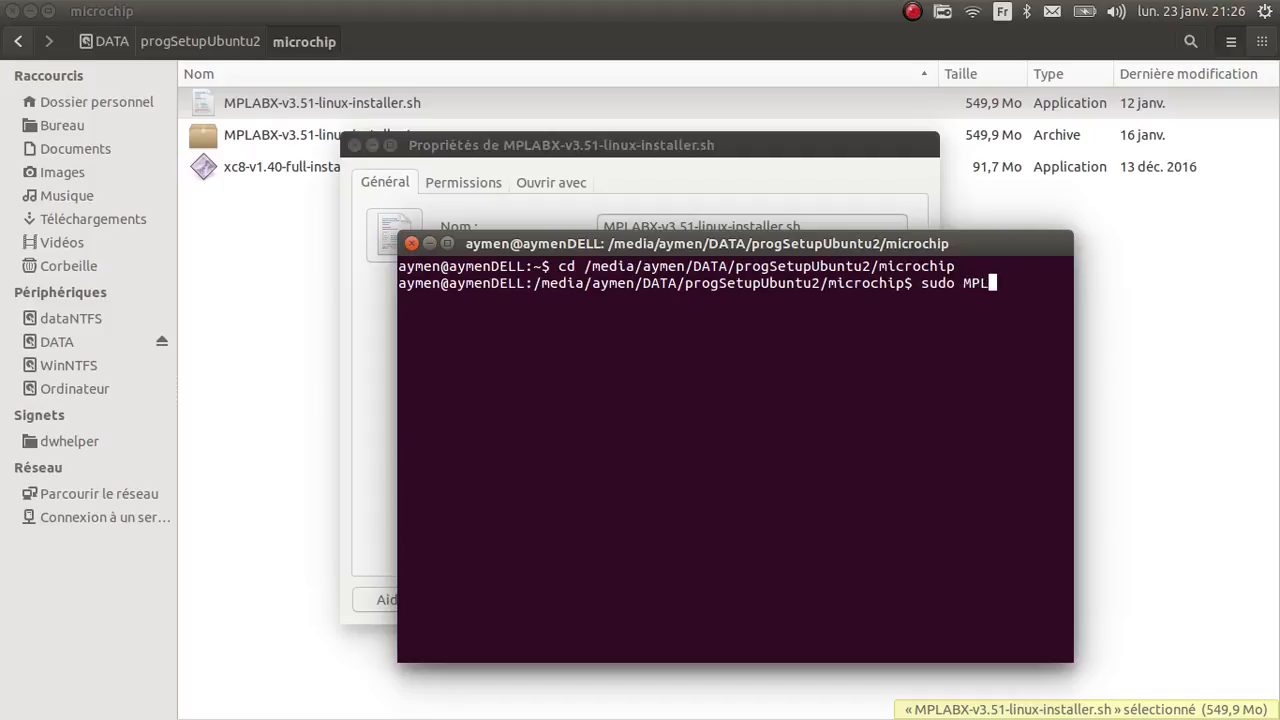
{"action": "type", "text": "A"}
{"action": "key", "text": "Left"}
{"action": "key", "text": "Left"}
{"action": "key", "text": "Left"}
{"action": "key", "text": "Left"}
{"action": "type", "text": "./"}
{"action": "key", "text": "End"}
{"action": "key", "text": "Tab"}
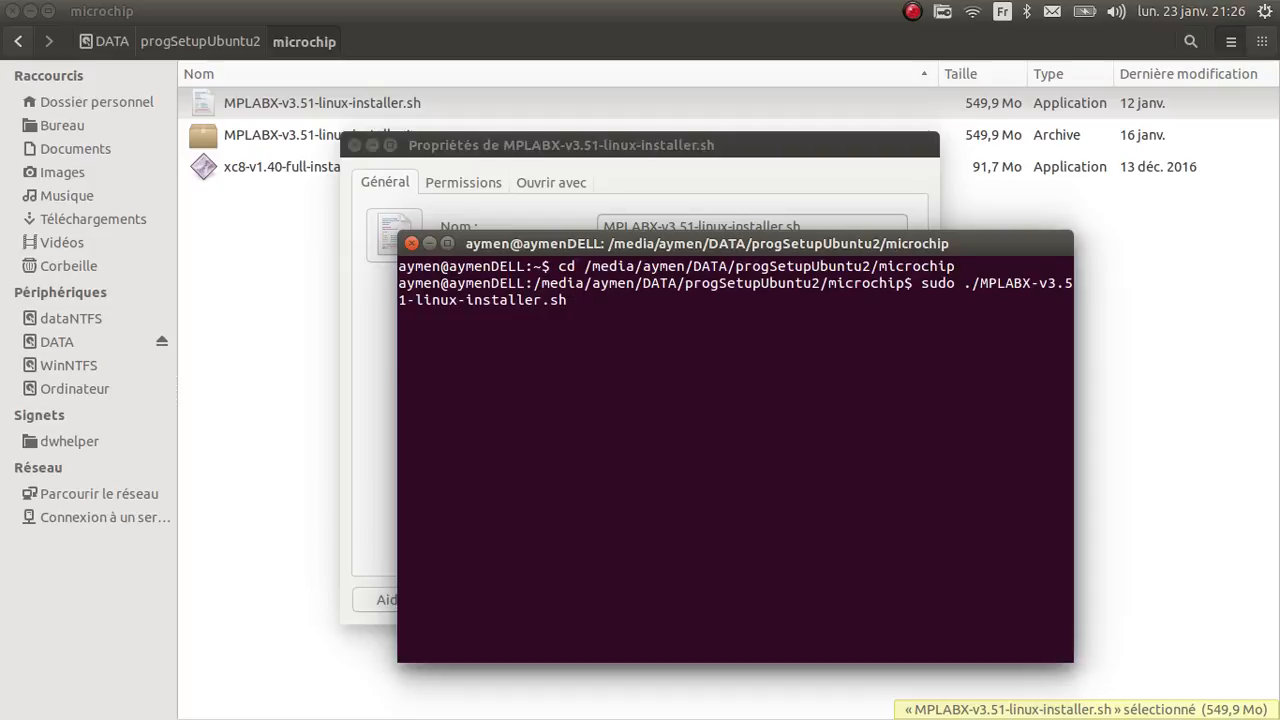
{"action": "key", "text": "Return"}
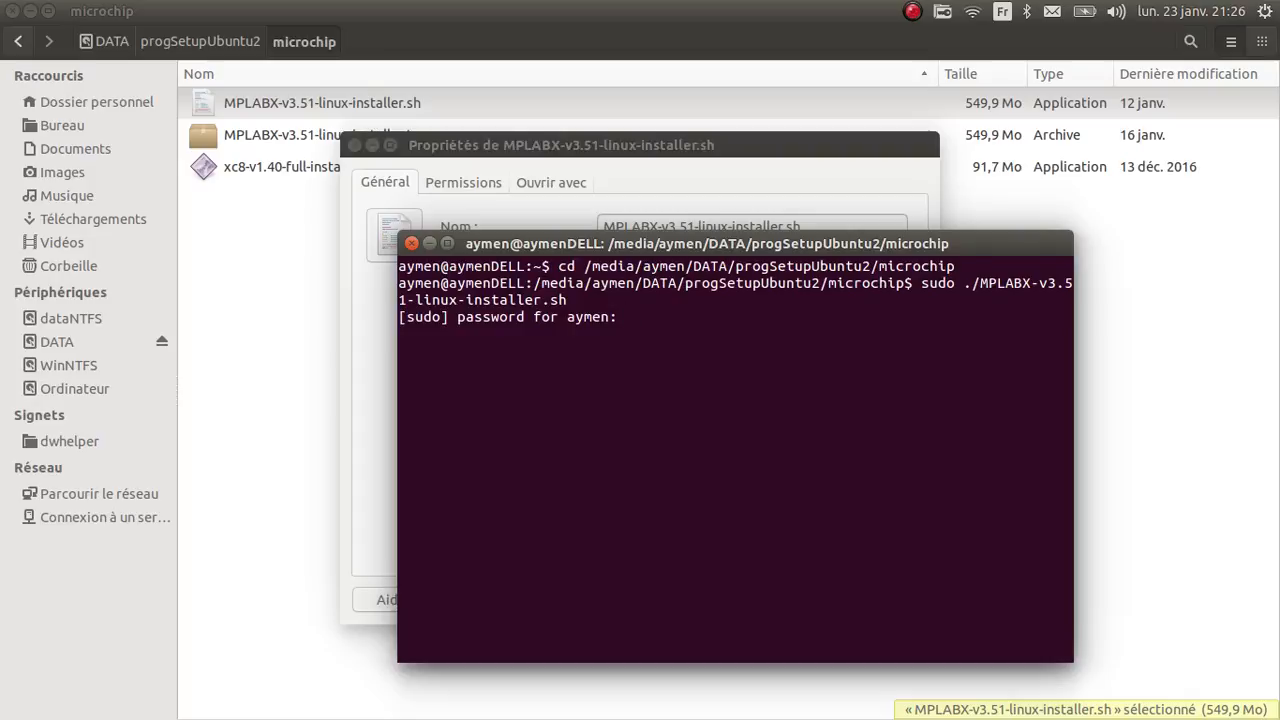
{"action": "key", "text": "Return"}
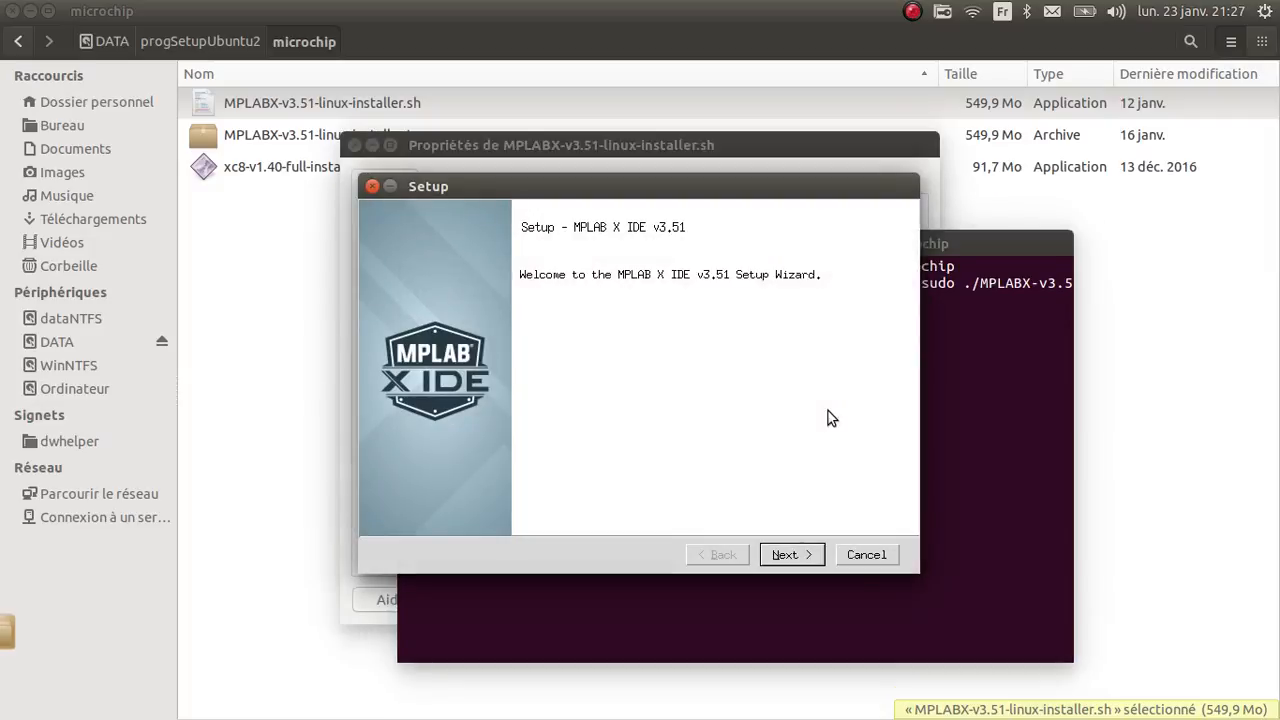
Accept the license agreement in the MPLAB X IDE v3.51 setup wizard.
{"action": "left_click", "coordinate": [804, 557]}
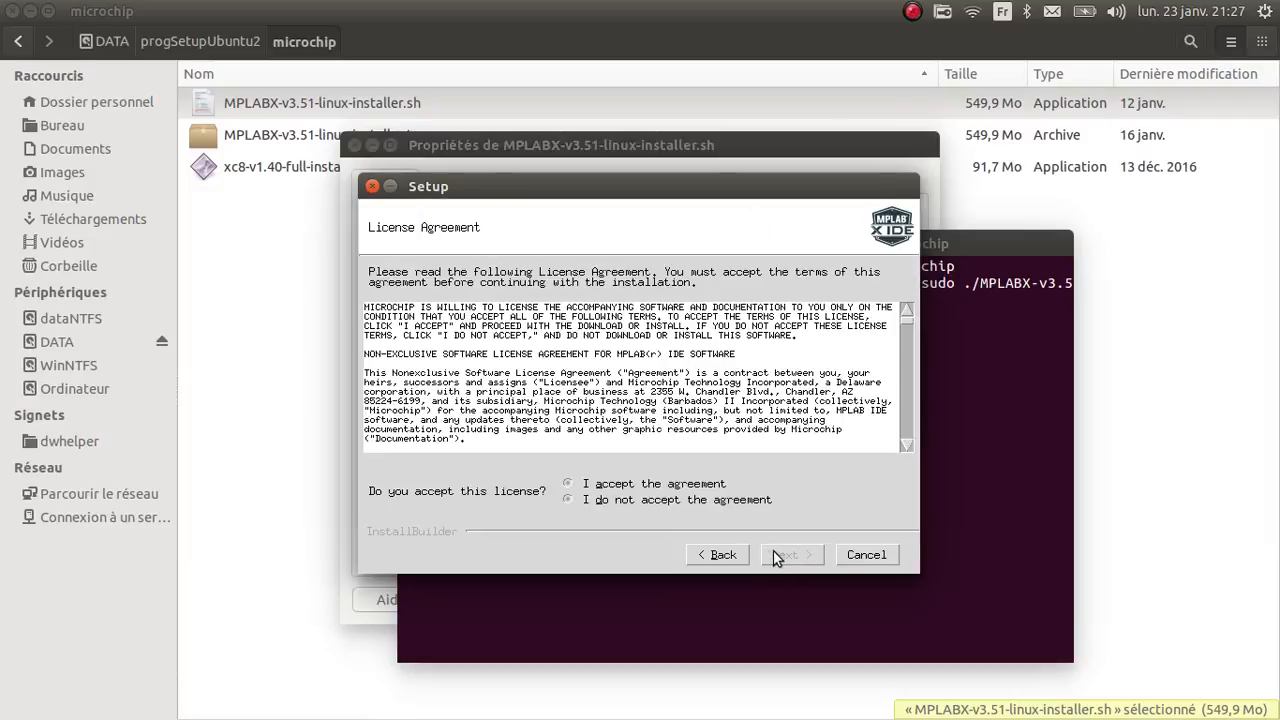
{"action": "left_click", "coordinate": [586, 484]}
{"action": "left_click", "coordinate": [791, 555]}
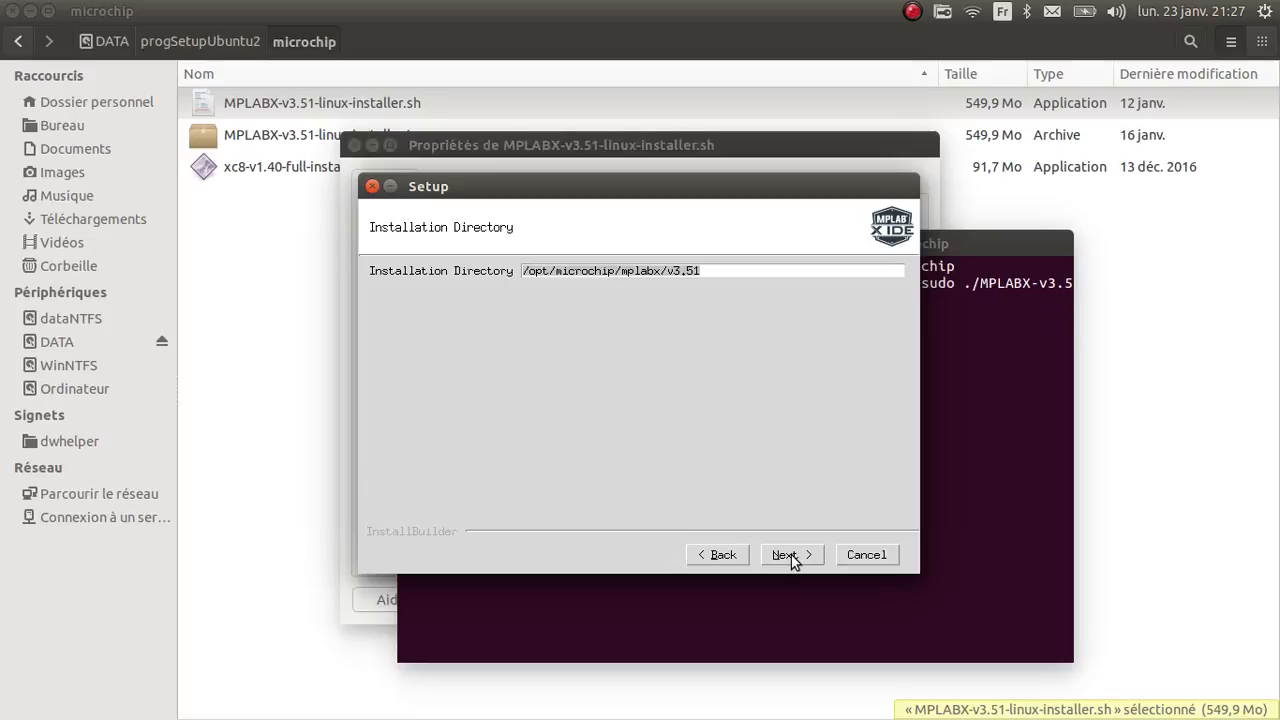
Keep the installation directory /opt/microchip/mplabx/v3.51 with both MPLAB X IDE and MPLAB IPE selected, and try to install them.
{"action": "left_click", "coordinate": [791, 555]}
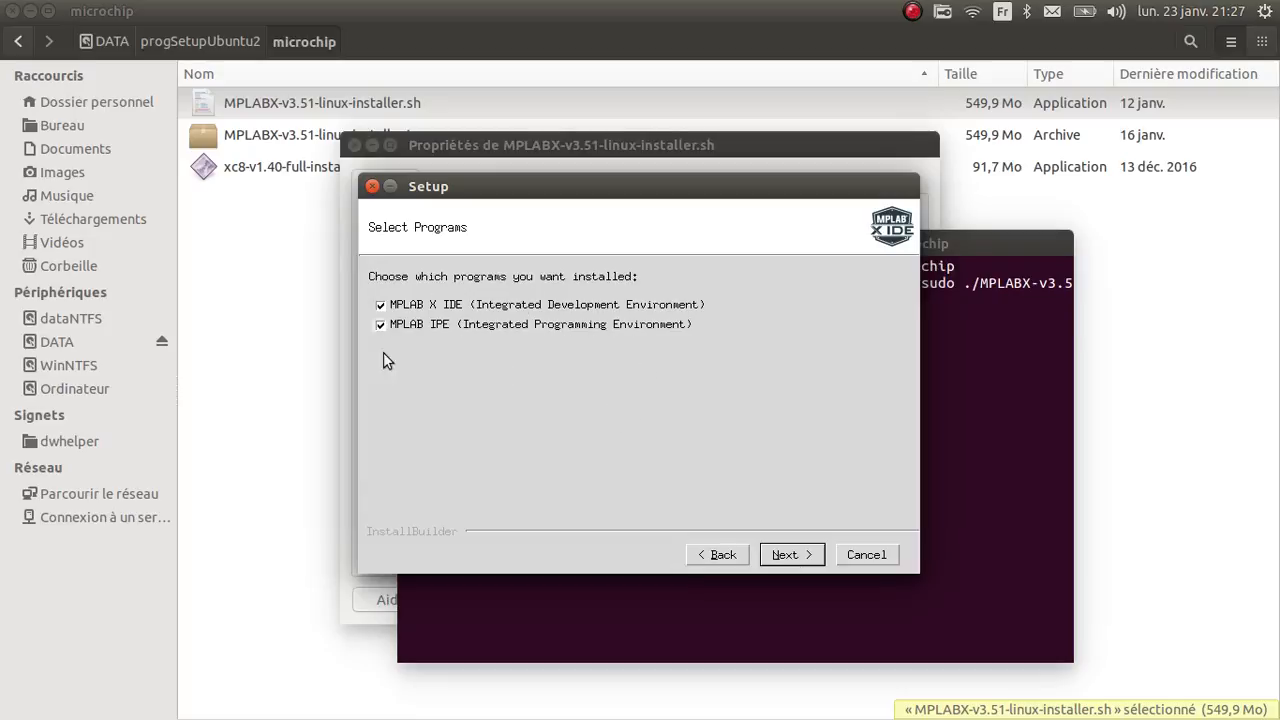
{"action": "left_click", "coordinate": [791, 556]}
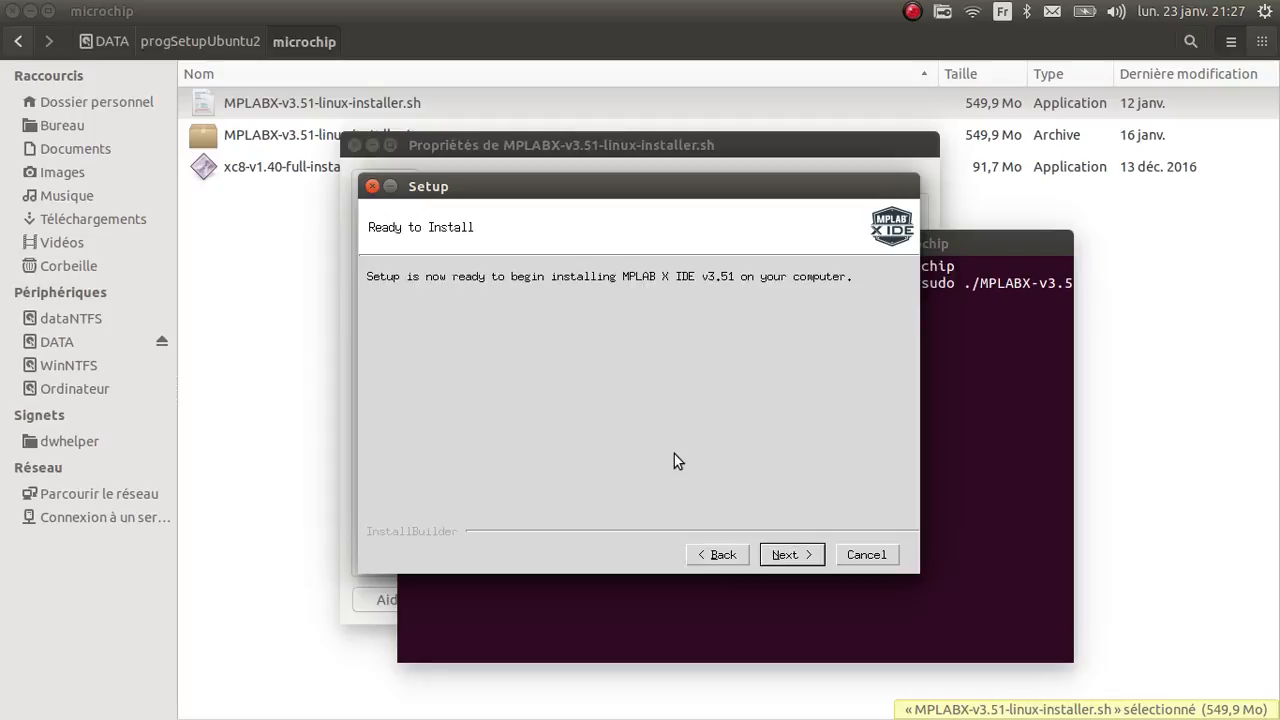
{"action": "left_click", "coordinate": [802, 560]}
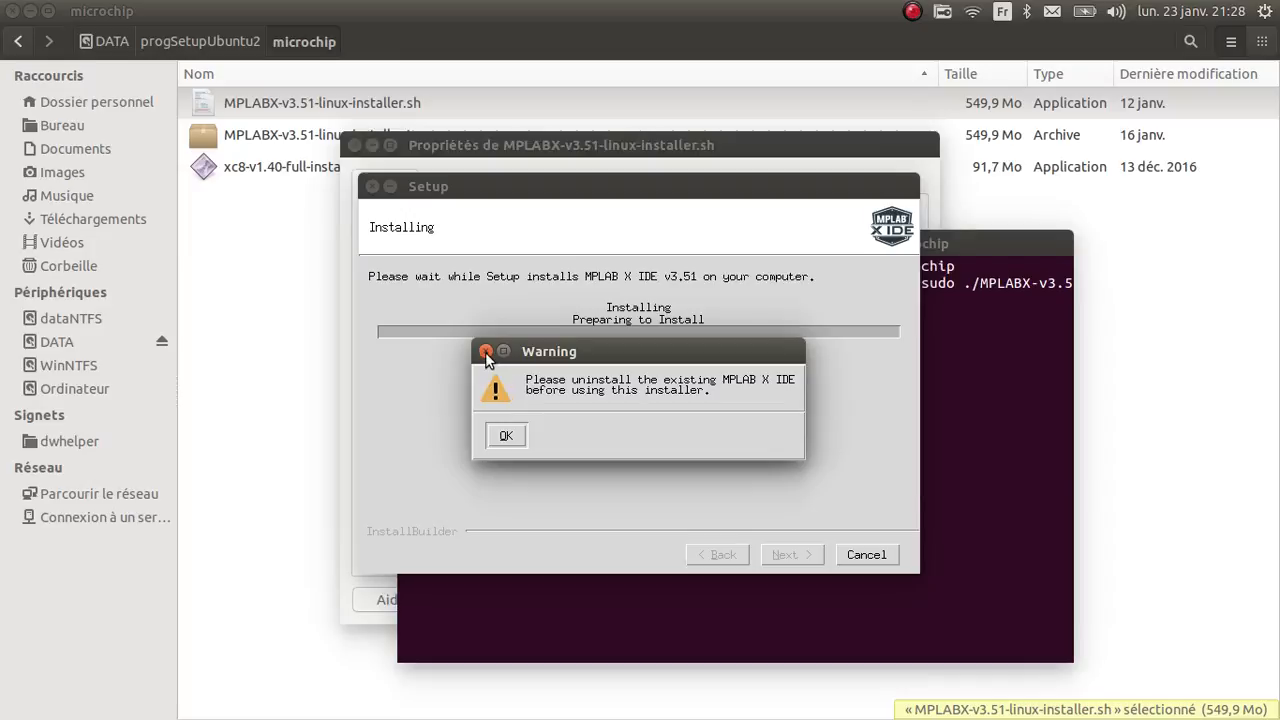
{"action": "left_click", "coordinate": [507, 437]}
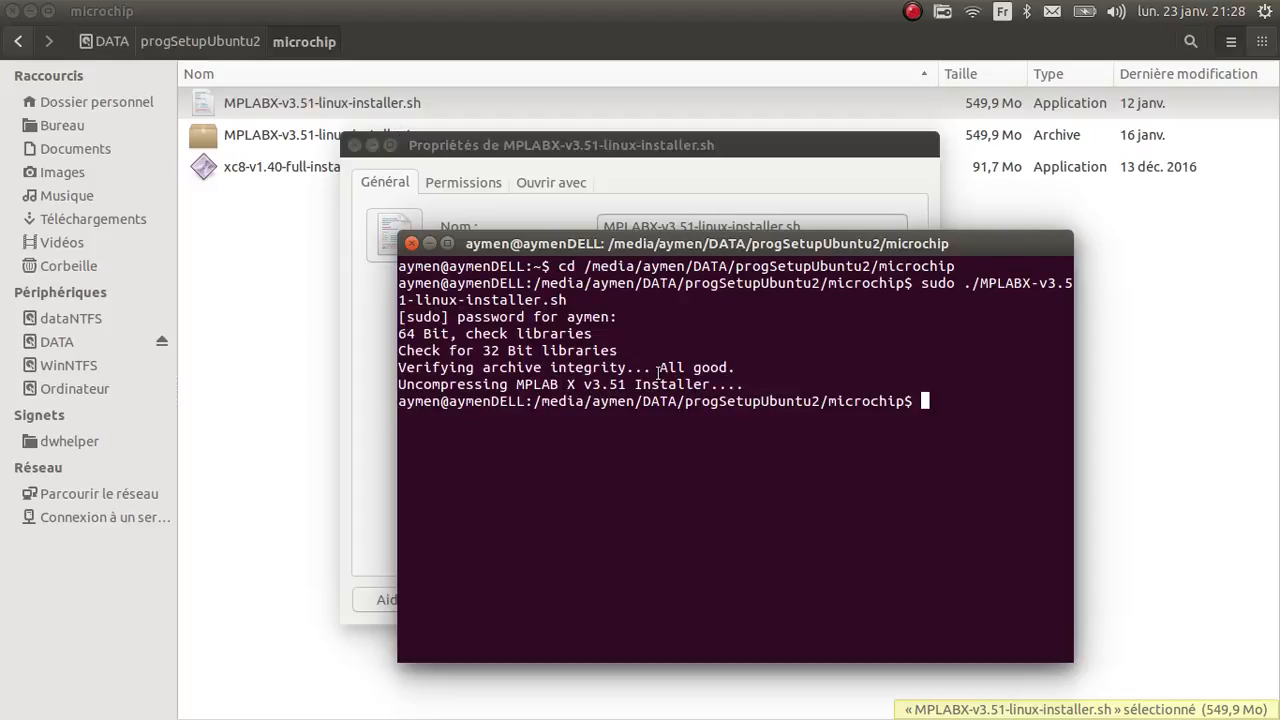
Check the execution permission of MPLABX-v3.51-linux-installer.sh and of xc8-v1.40-full-install-linux-installer.run.
{"action": "left_click", "coordinate": [482, 148]}
{"action": "left_click", "coordinate": [471, 182]}
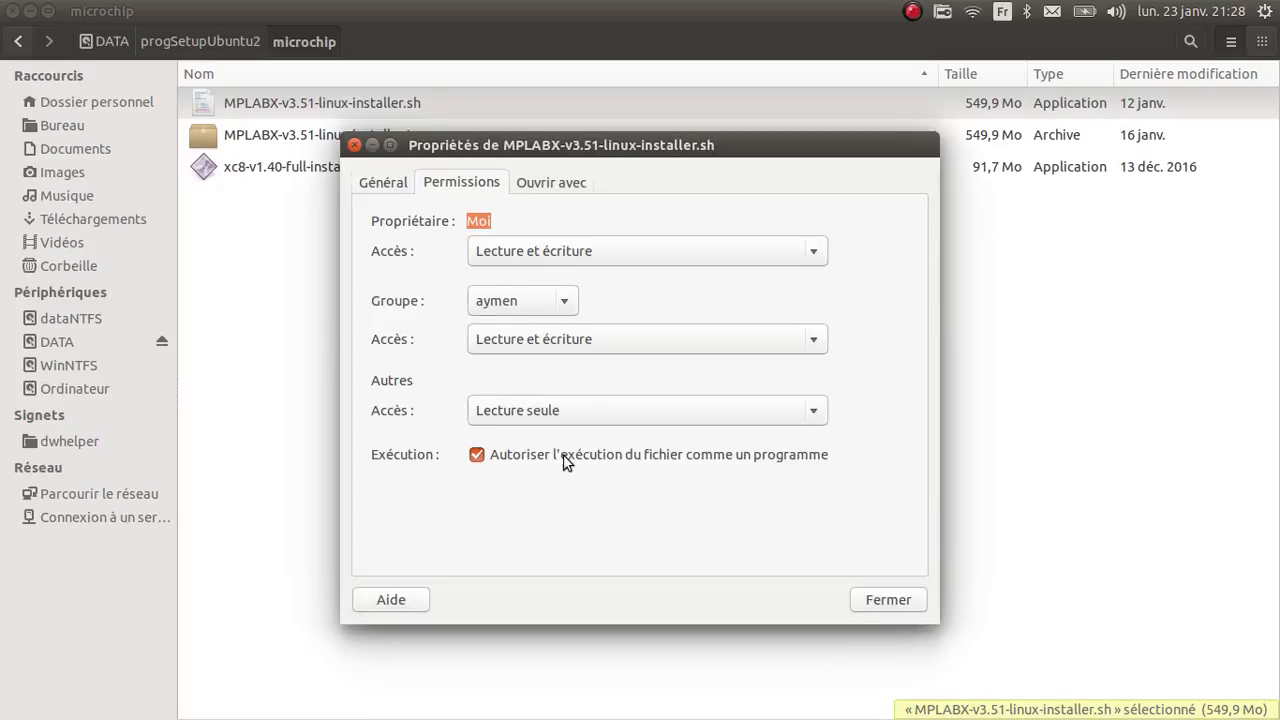
{"action": "left_click", "coordinate": [355, 145]}
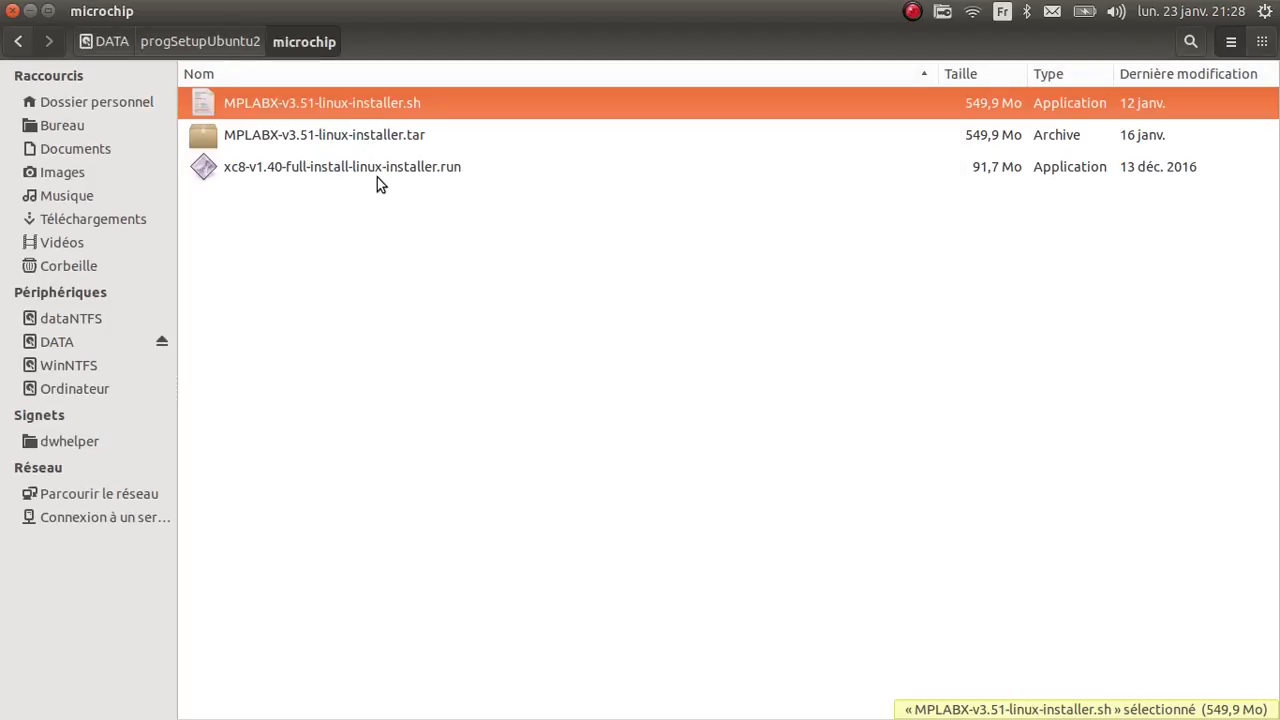
{"action": "right_click", "coordinate": [377, 177]}
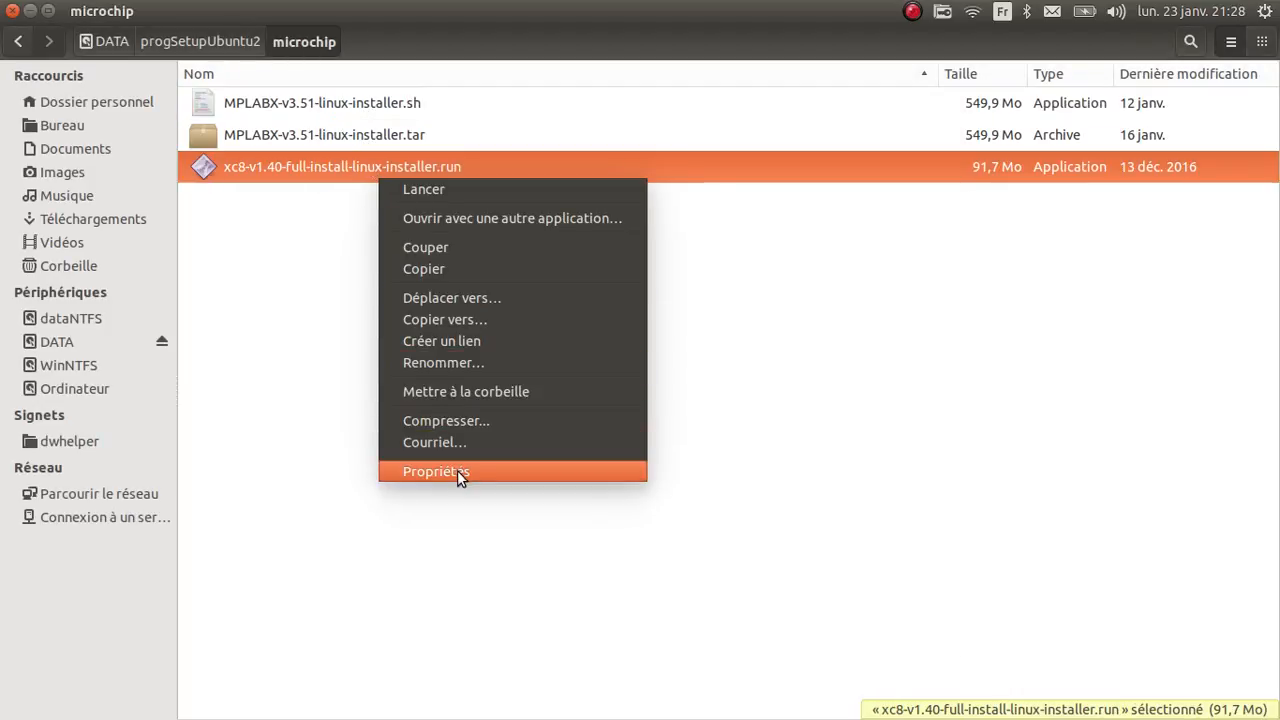
{"action": "left_click", "coordinate": [457, 471]}
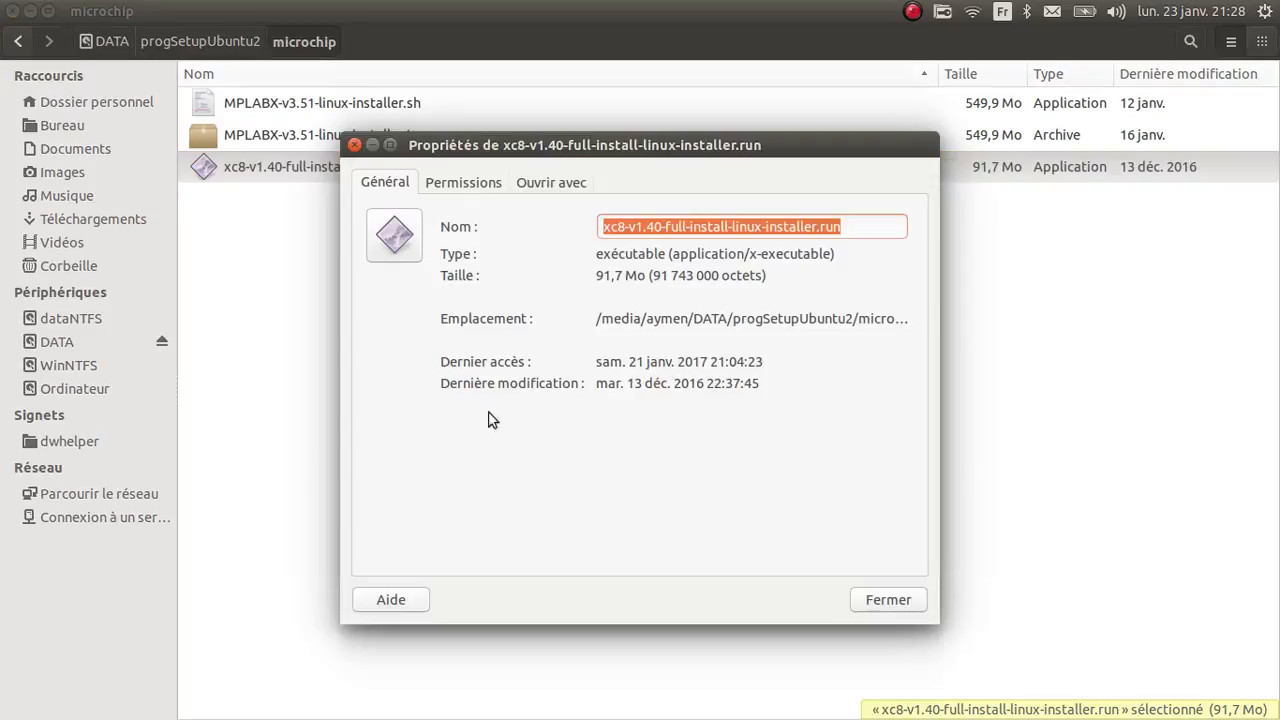
{"action": "left_click", "coordinate": [467, 183]}
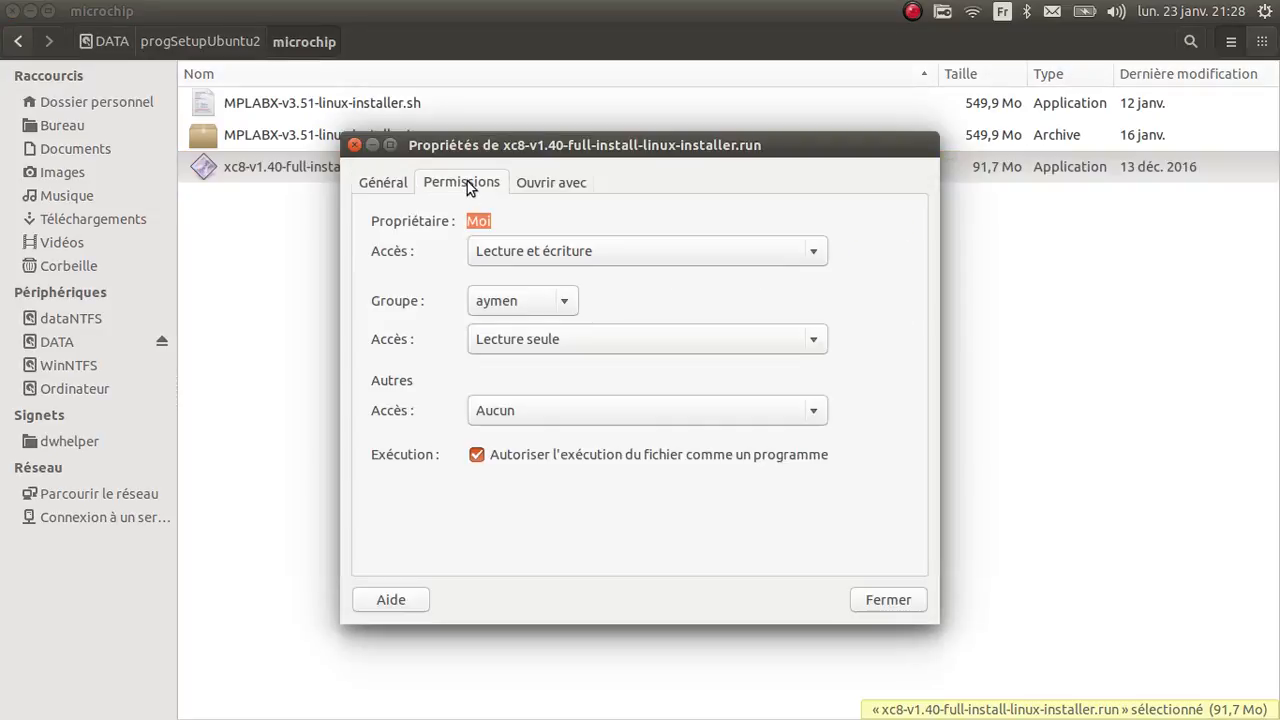
{"action": "left_click", "coordinate": [352, 146]}
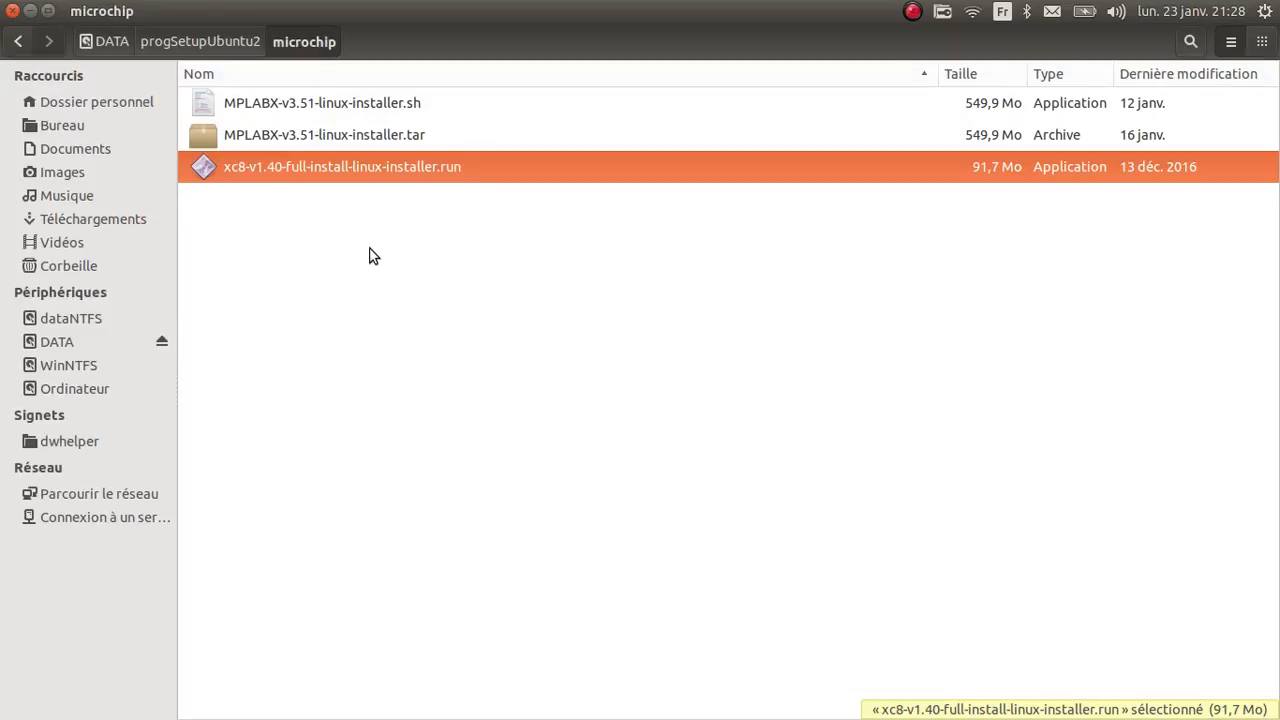
Run sudo ./xc8-v1.40-full-install-linux-installer.run in the terminal from the microchip folder.
{"action": "key", "text": "alt+Tab"}
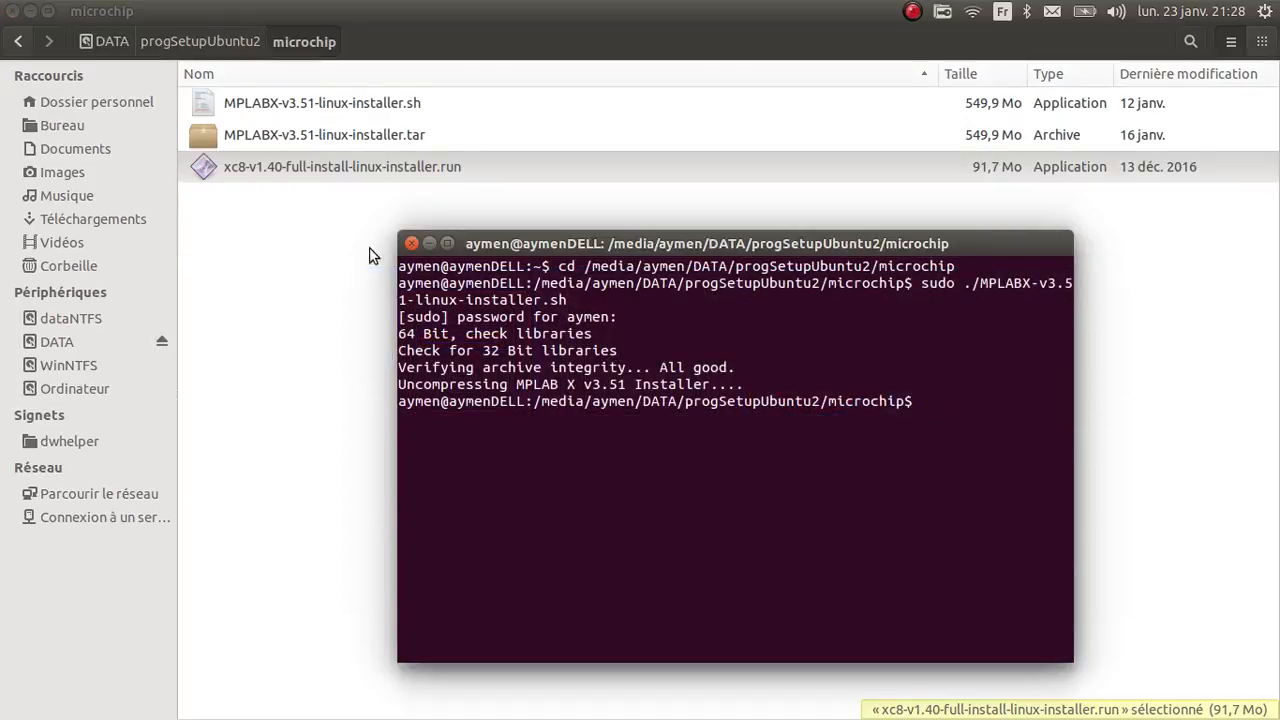
{"action": "type", "text": "./"}
{"action": "key", "text": "Home"}
{"action": "type", "text": "sudo"}
{"action": "key", "text": "Right"}
{"action": "key", "text": "Right"}
{"action": "type", "text": "xc"}
{"action": "key", "text": "Tab"}
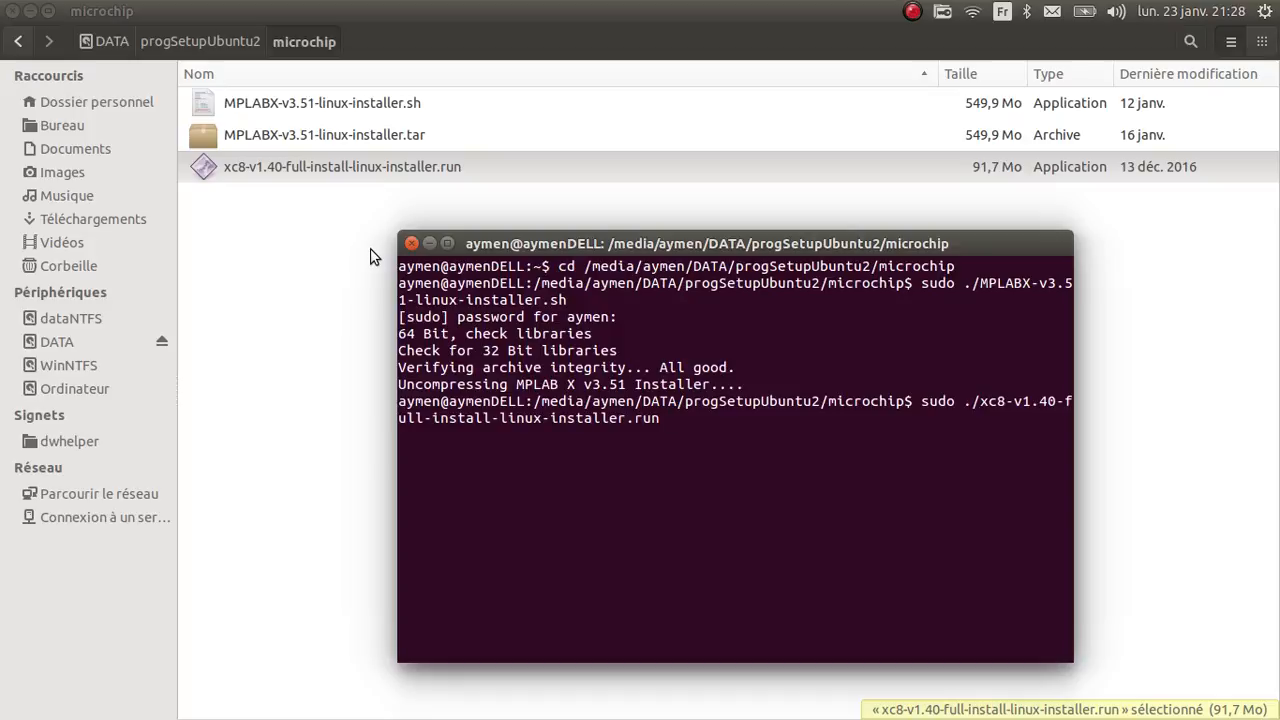
{"action": "key", "text": "Return"}
{"action": "key", "text": "Return"}
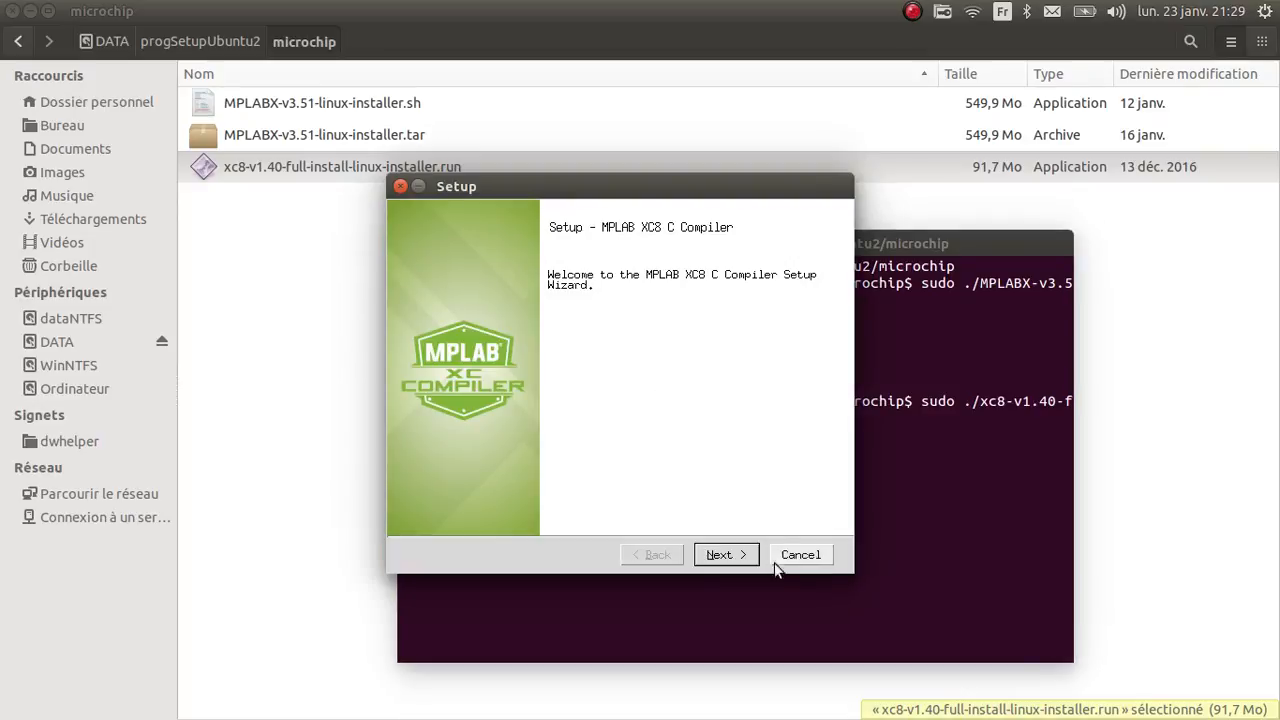
Accept the license agreement in the MPLAB XC8 C Compiler setup wizard, then abort the installation.
{"action": "left_click", "coordinate": [725, 556]}
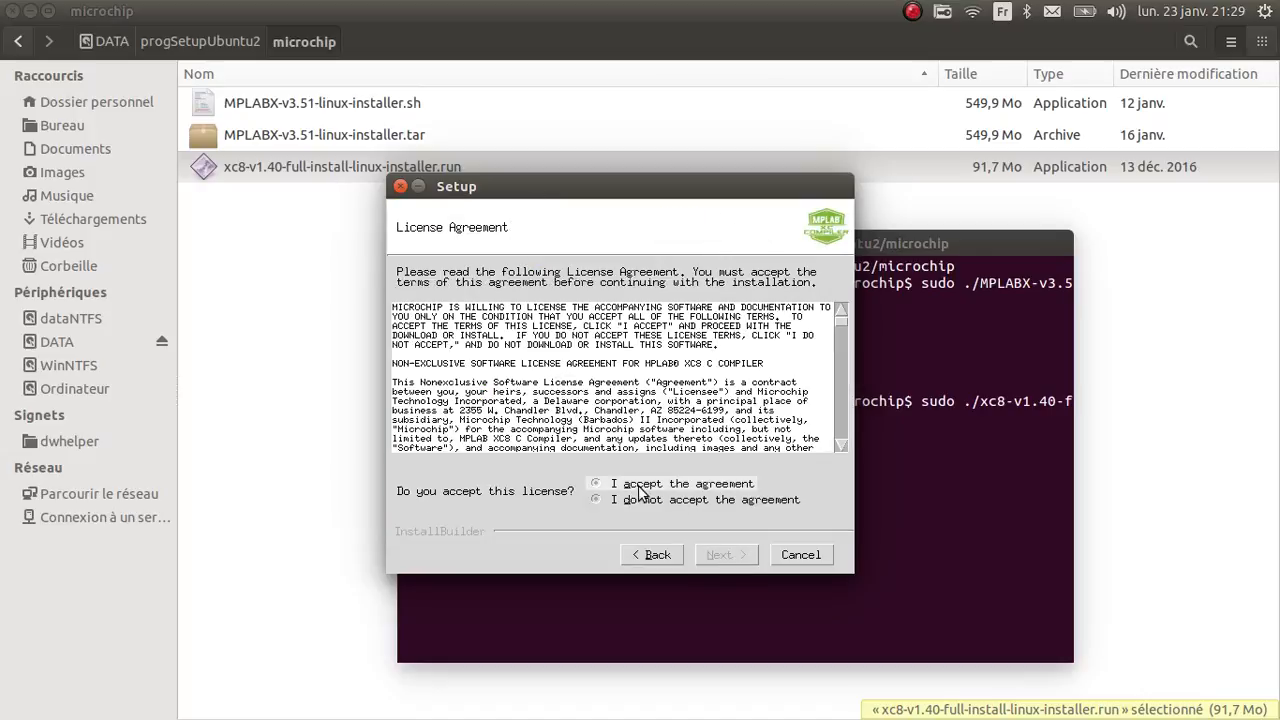
{"action": "left_click", "coordinate": [597, 484]}
{"action": "left_click", "coordinate": [800, 556]}
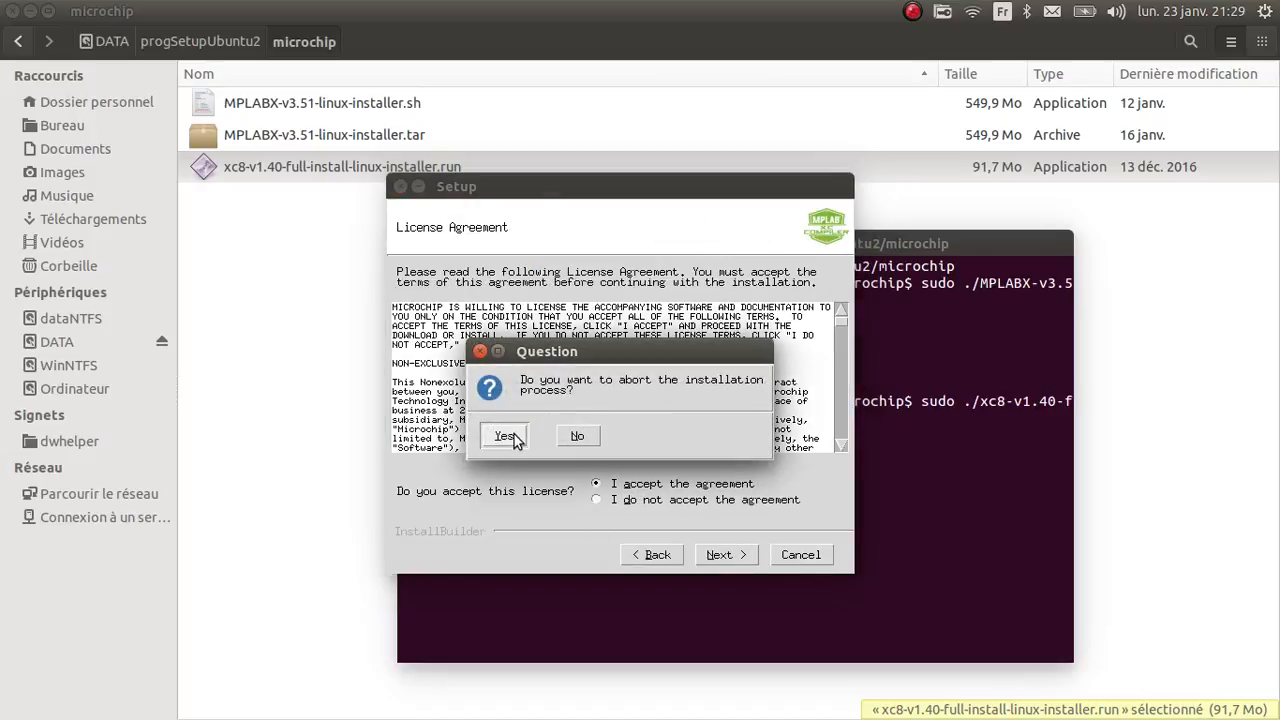
{"action": "left_click", "coordinate": [506, 437]}
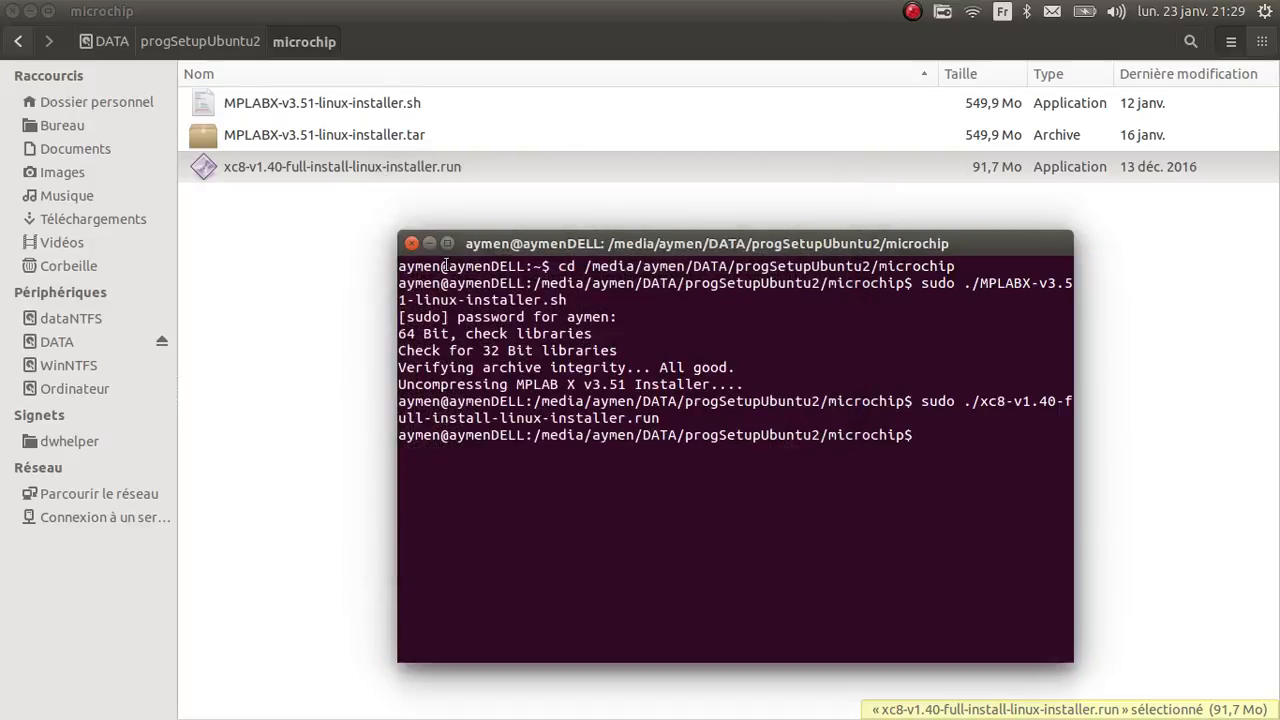
Search the installed applications for "mpla" and launch MPLAB IDE.
{"action": "left_click", "coordinate": [273, 306]}
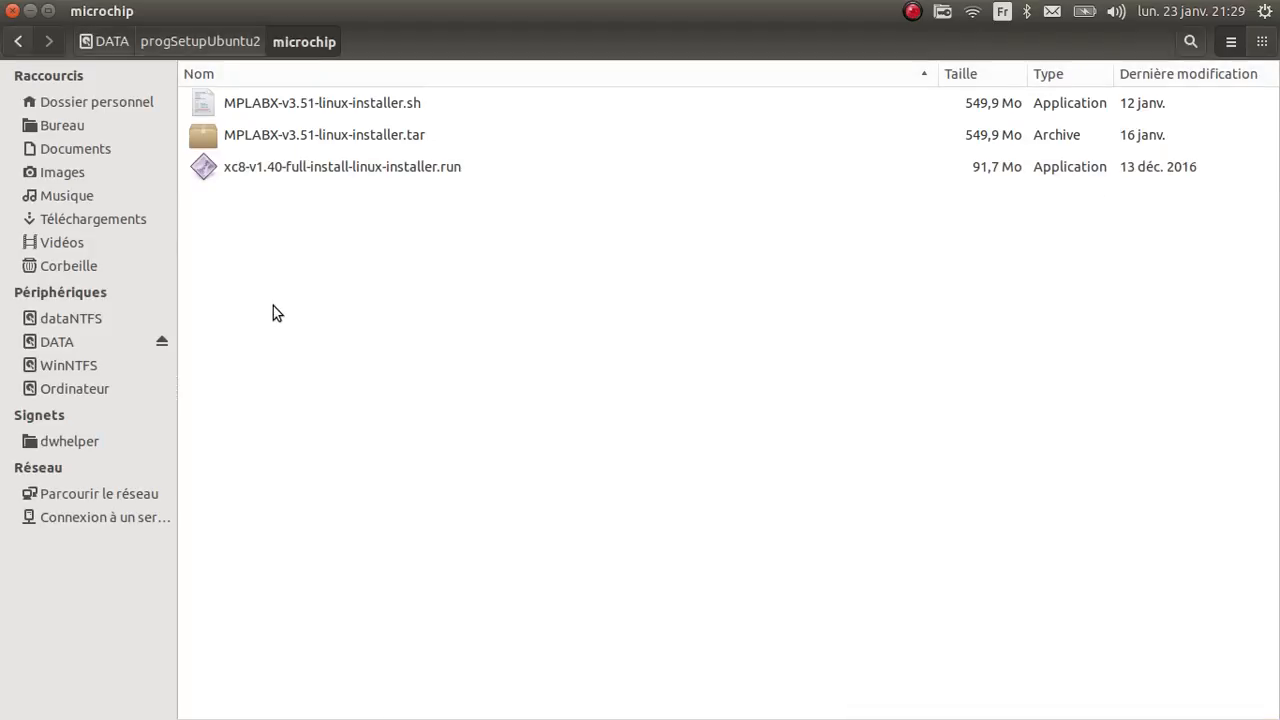
{"action": "key", "text": "super"}
{"action": "type", "text": "m"}
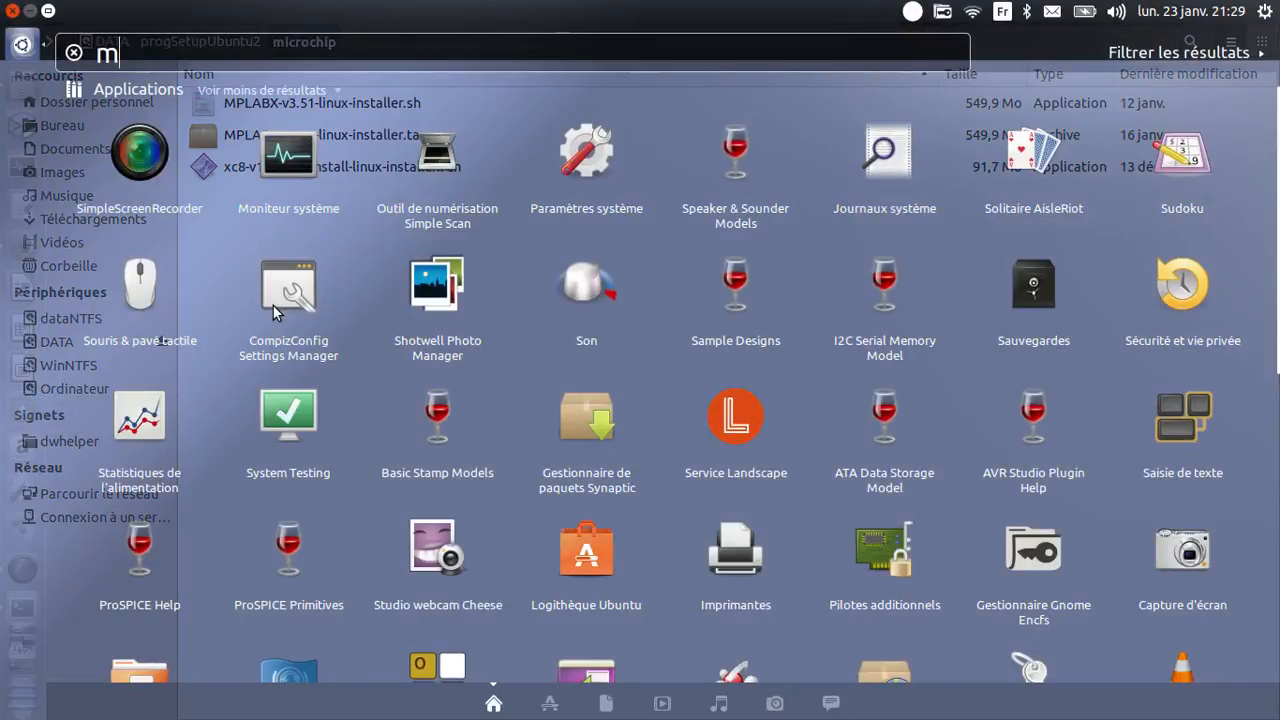
{"action": "type", "text": "pla"}
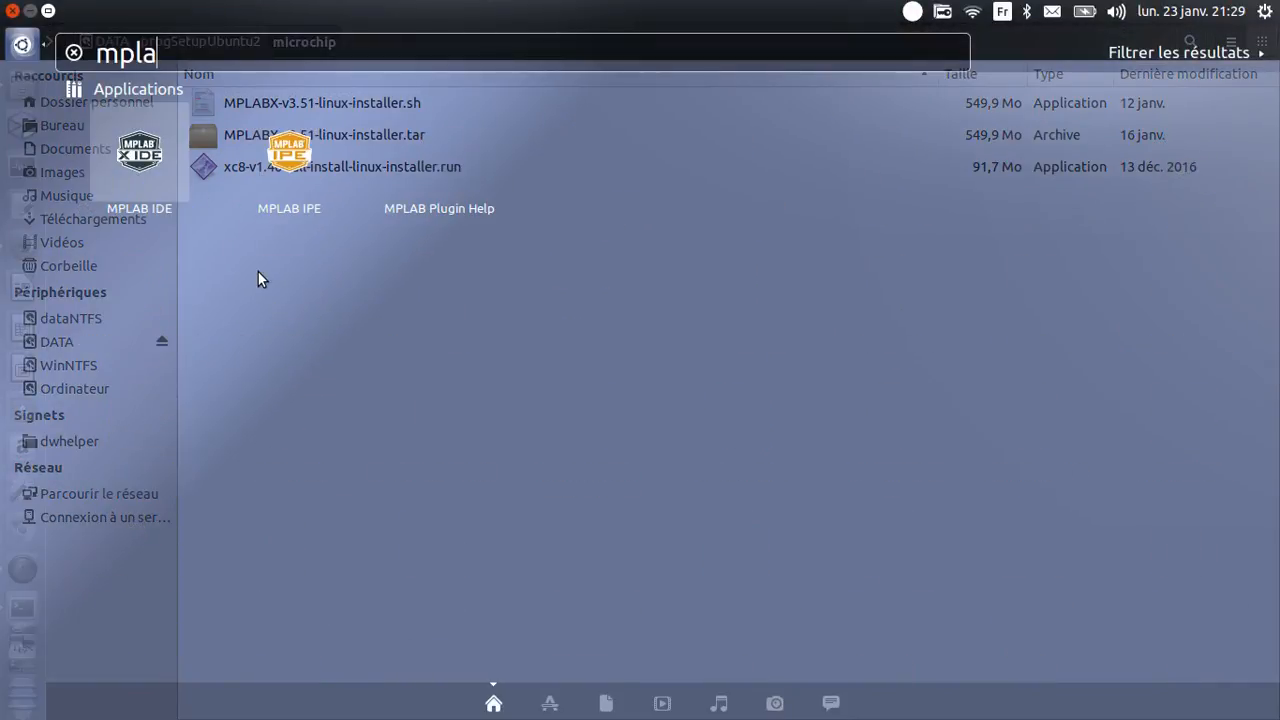
{"action": "key", "text": "Return"}
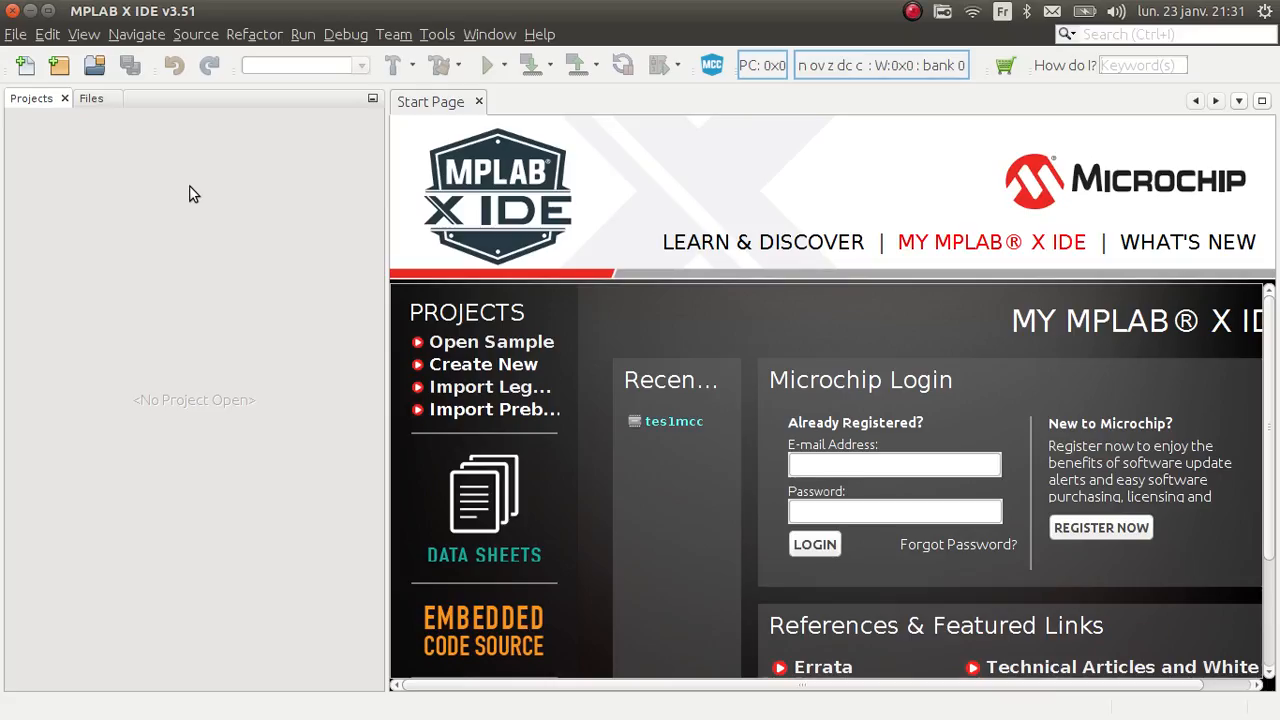
Start a new project of type Standalone Project from the Microchip Embedded category.
{"action": "left_click", "coordinate": [15, 36]}
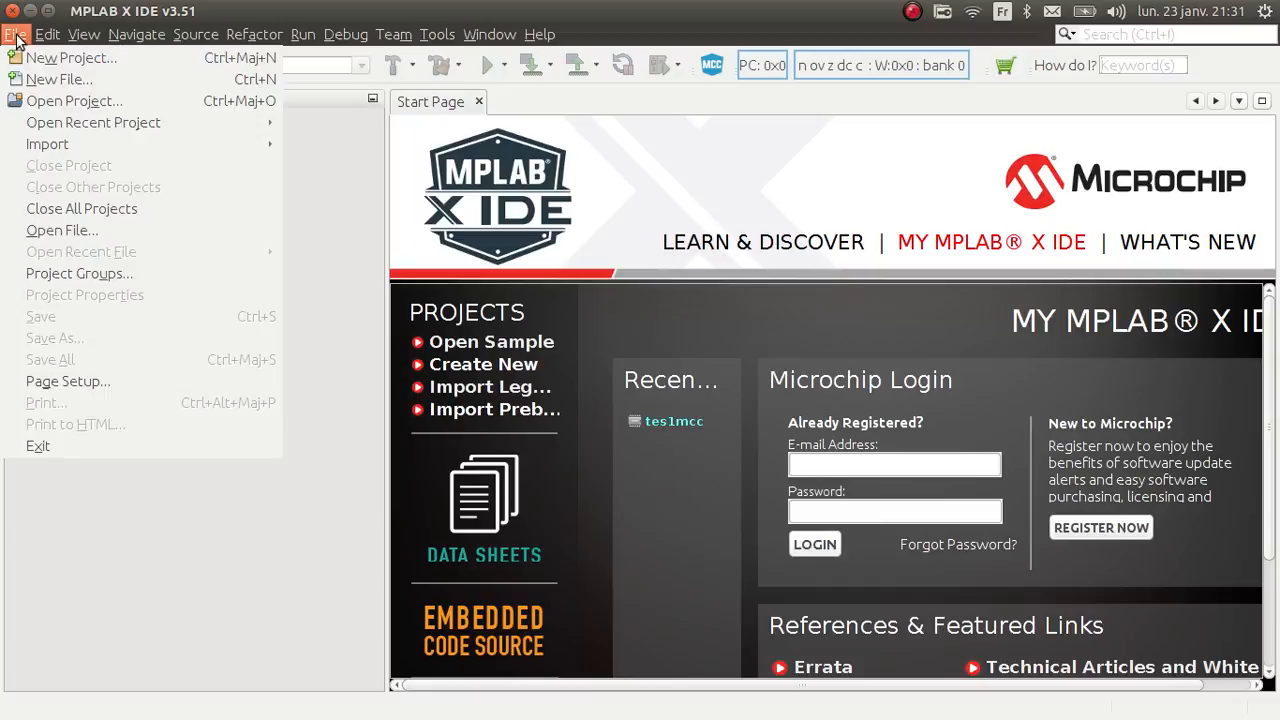
{"action": "left_click", "coordinate": [50, 58]}
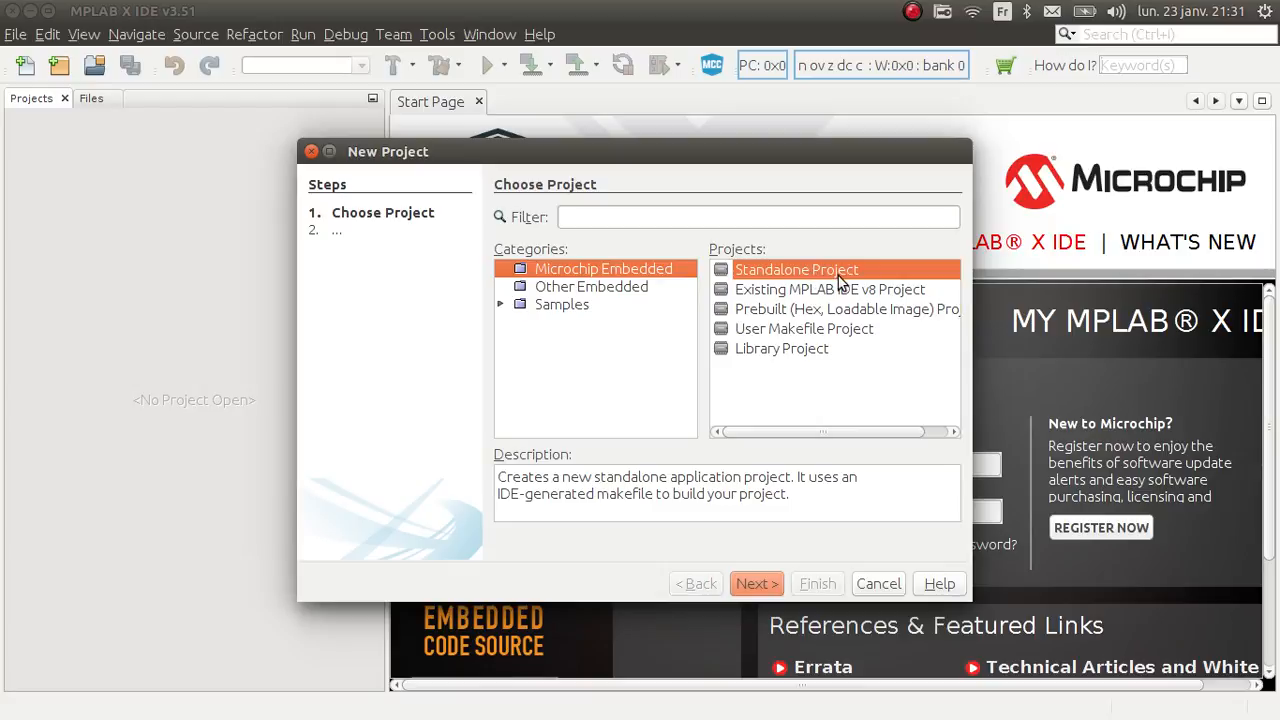
{"action": "left_click", "coordinate": [750, 585]}
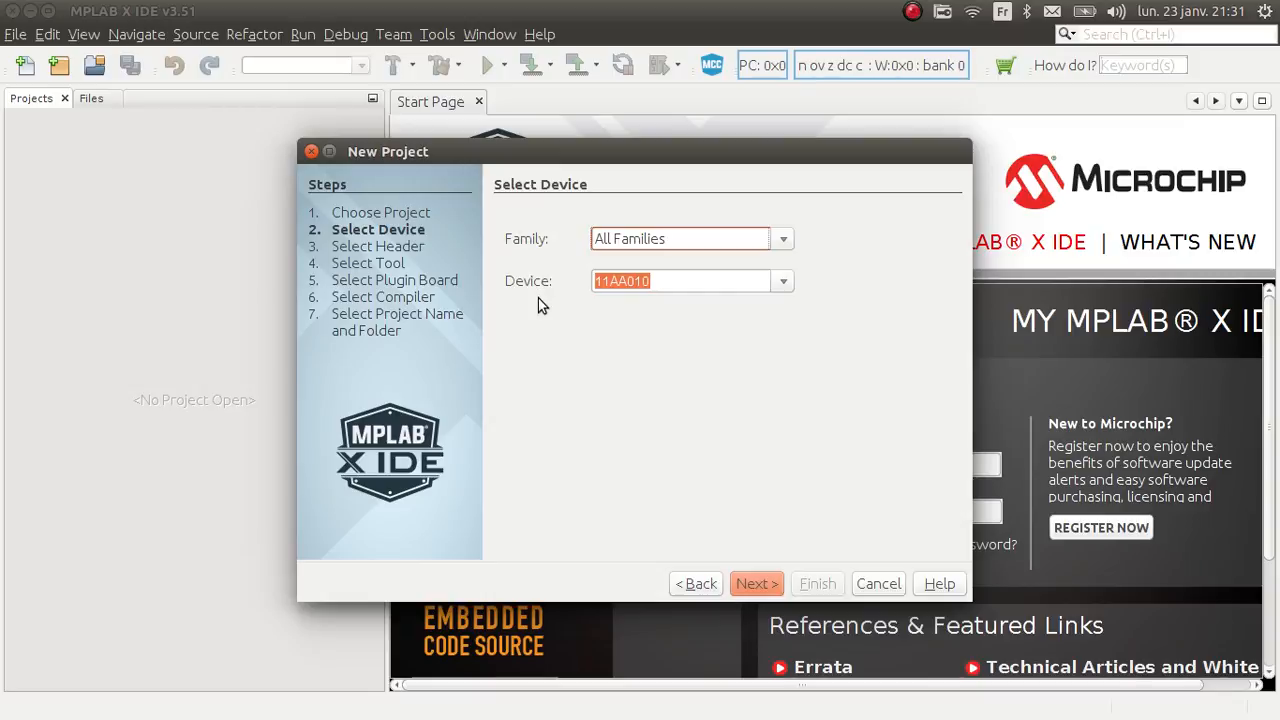
Choose the Advanced 8-bit MCUs (PIC18) family and the PIC18F4550 device for the new project.
{"action": "left_click", "coordinate": [776, 240]}
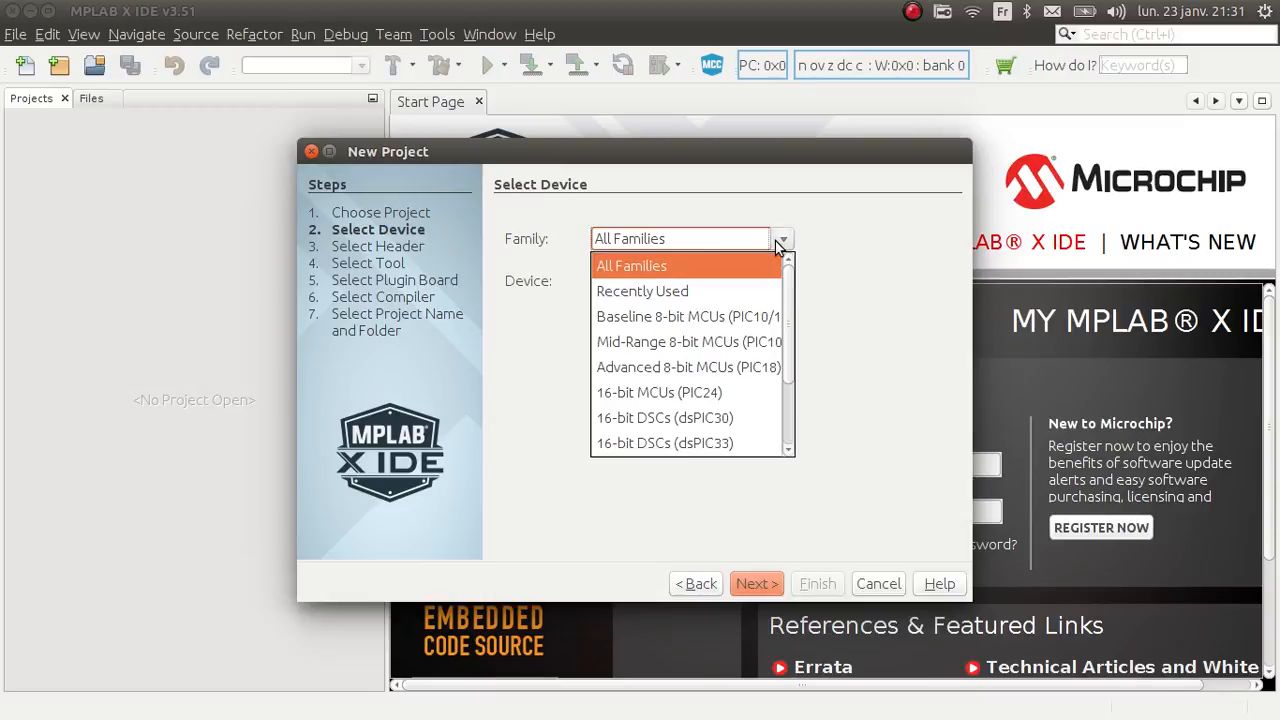
{"action": "left_click", "coordinate": [707, 364]}
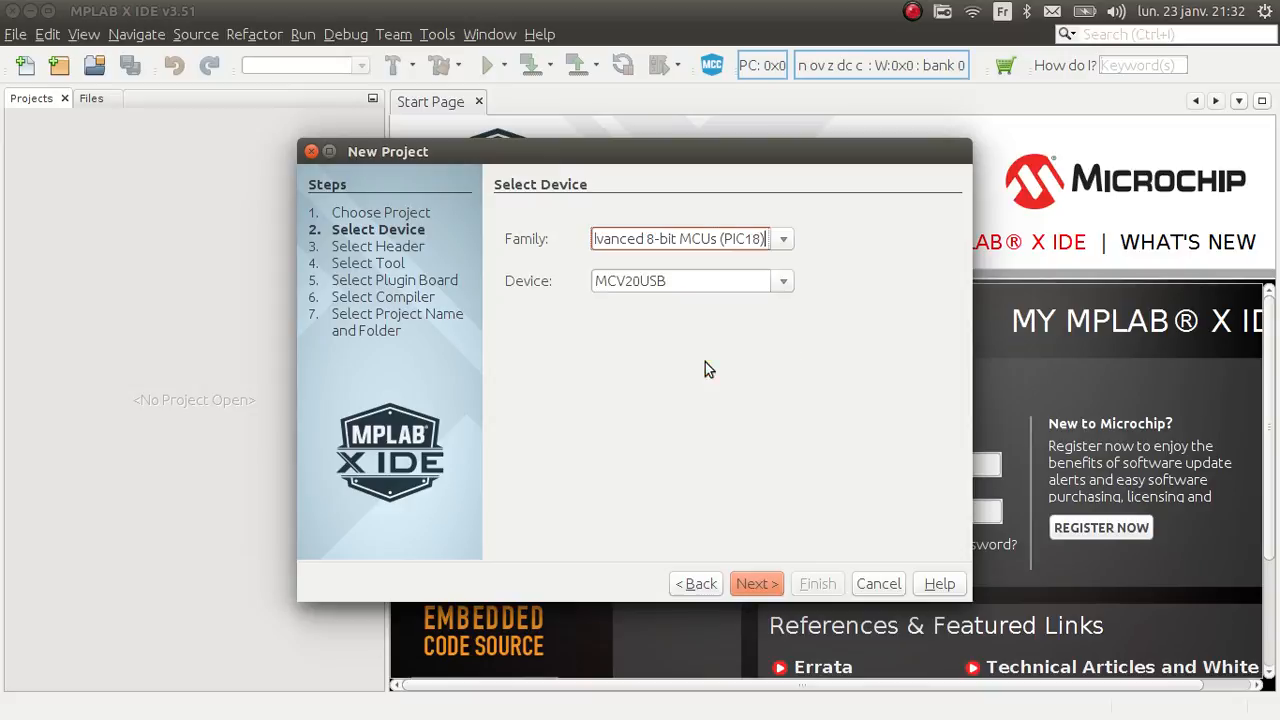
{"action": "left_click", "coordinate": [779, 284]}
{"action": "scroll", "coordinate": [739, 342], "scroll_direction": "down", "scroll_amount": 10}
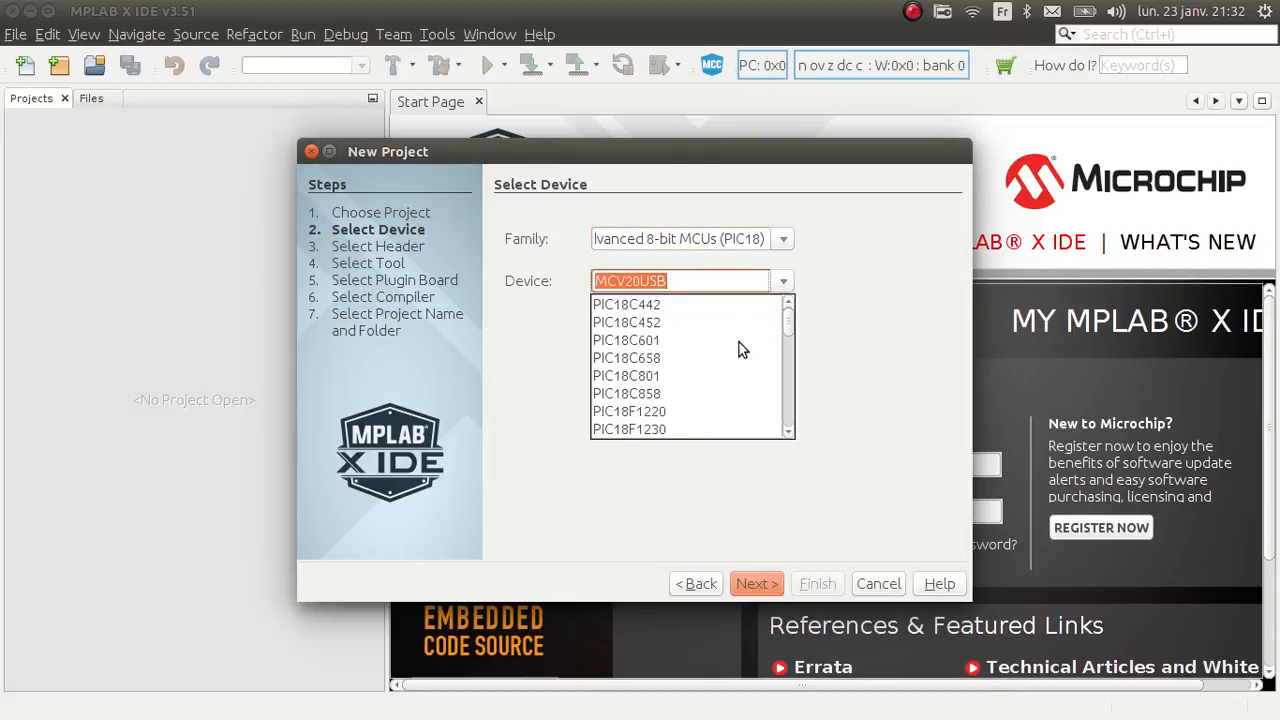
{"action": "scroll", "coordinate": [730, 358], "scroll_direction": "down", "scroll_amount": 8}
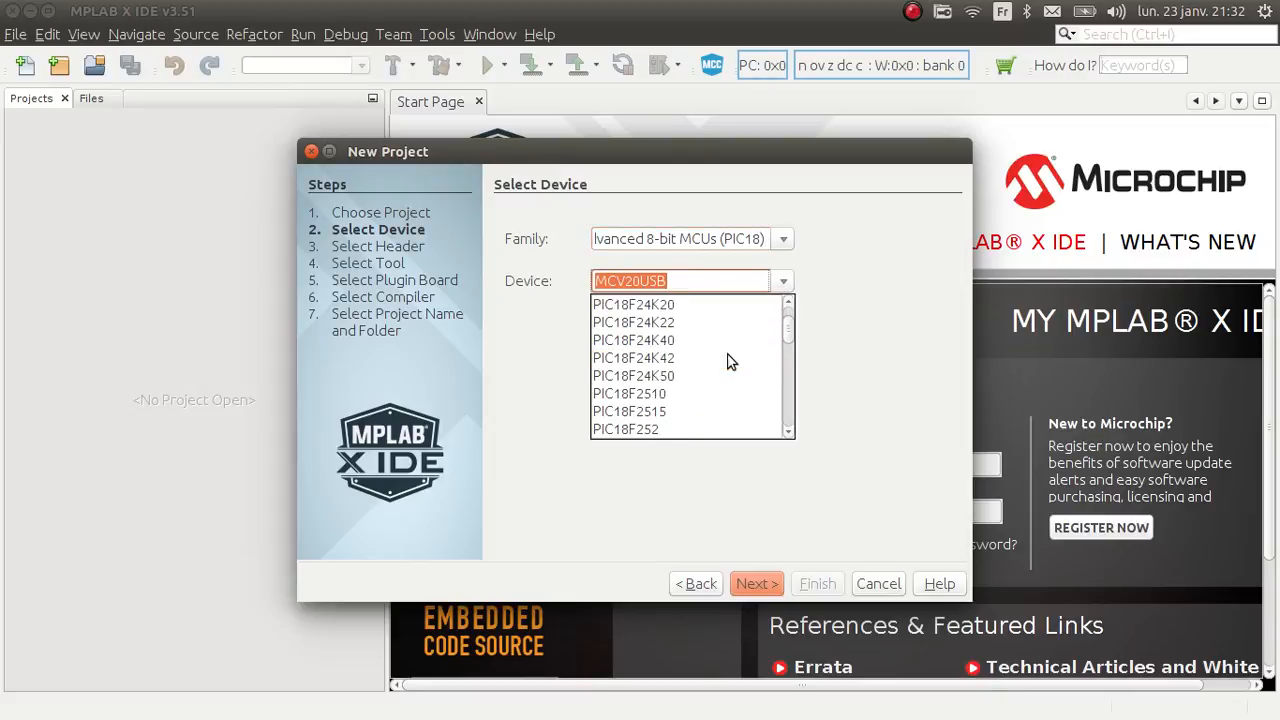
{"action": "left_click", "coordinate": [856, 359]}
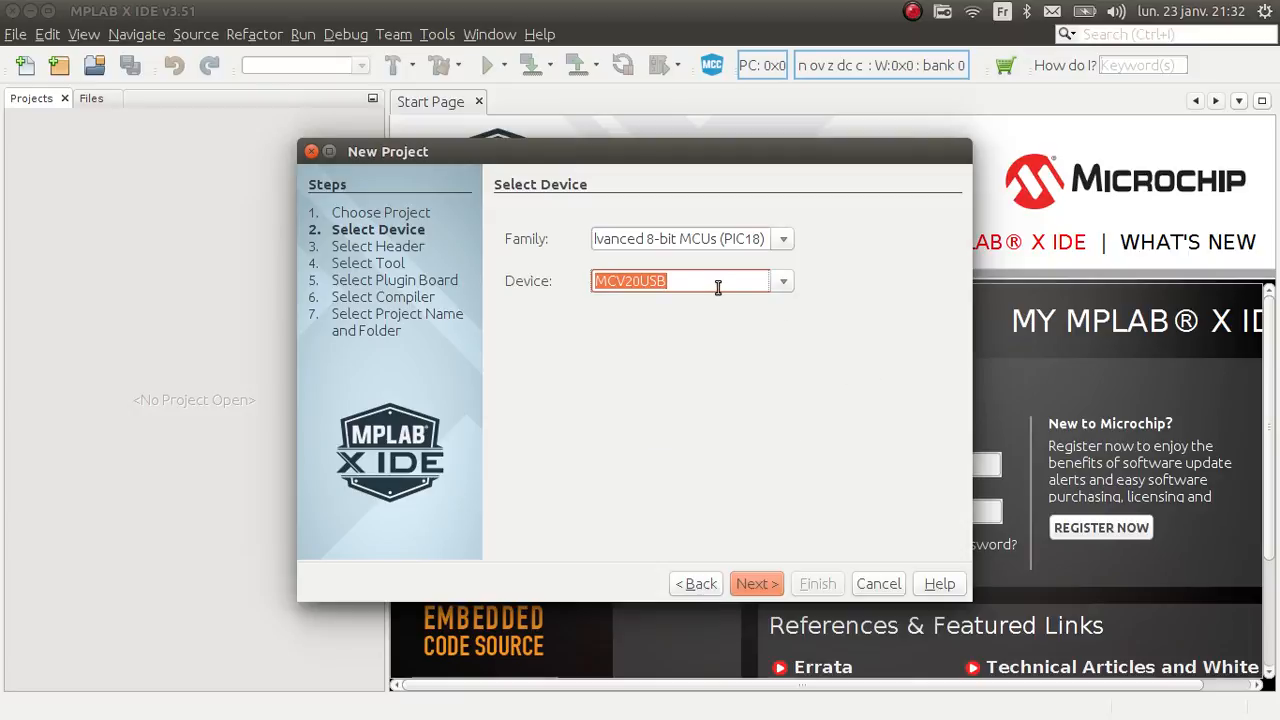
{"action": "type", "text": "18F45"}
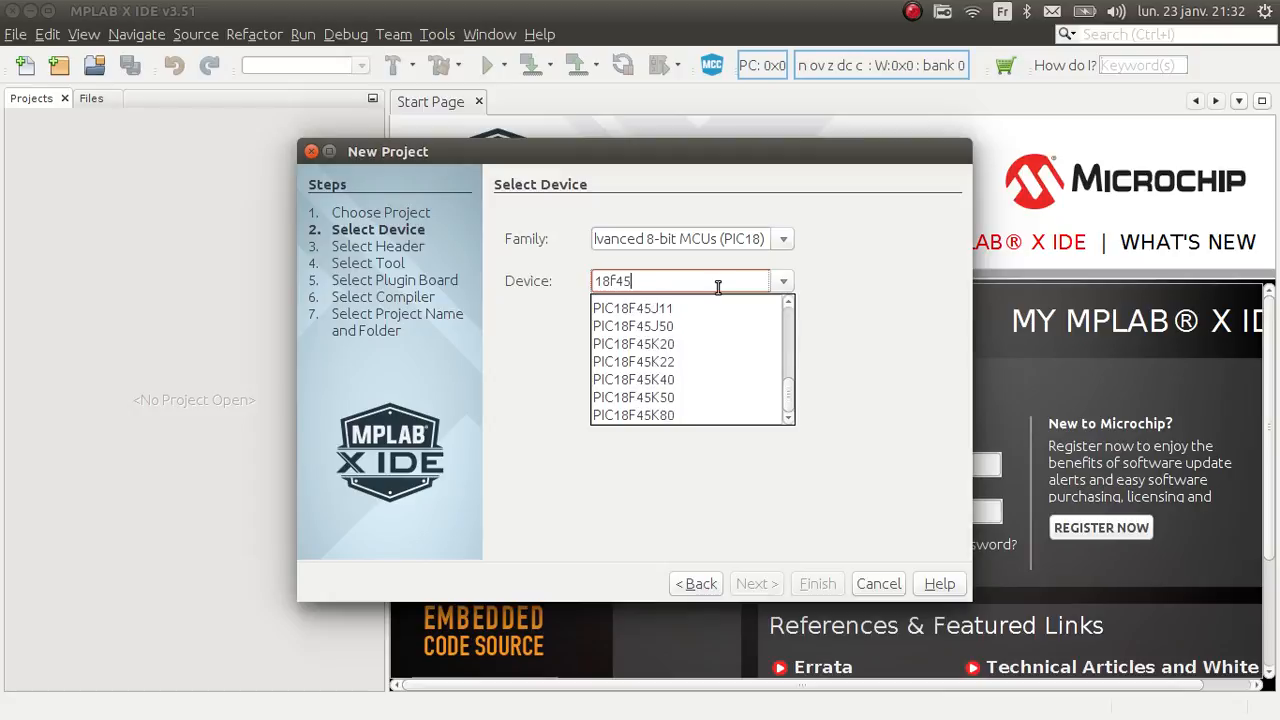
{"action": "type", "text": "50"}
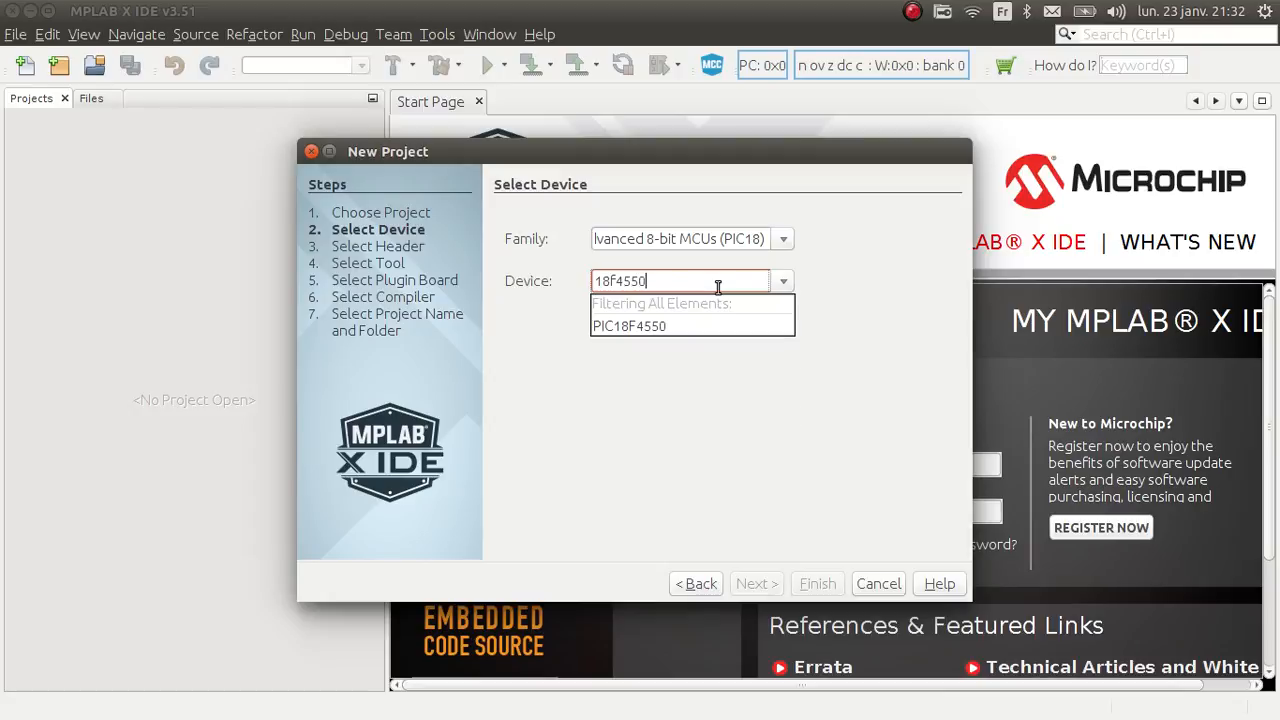
{"action": "left_click", "coordinate": [692, 329]}
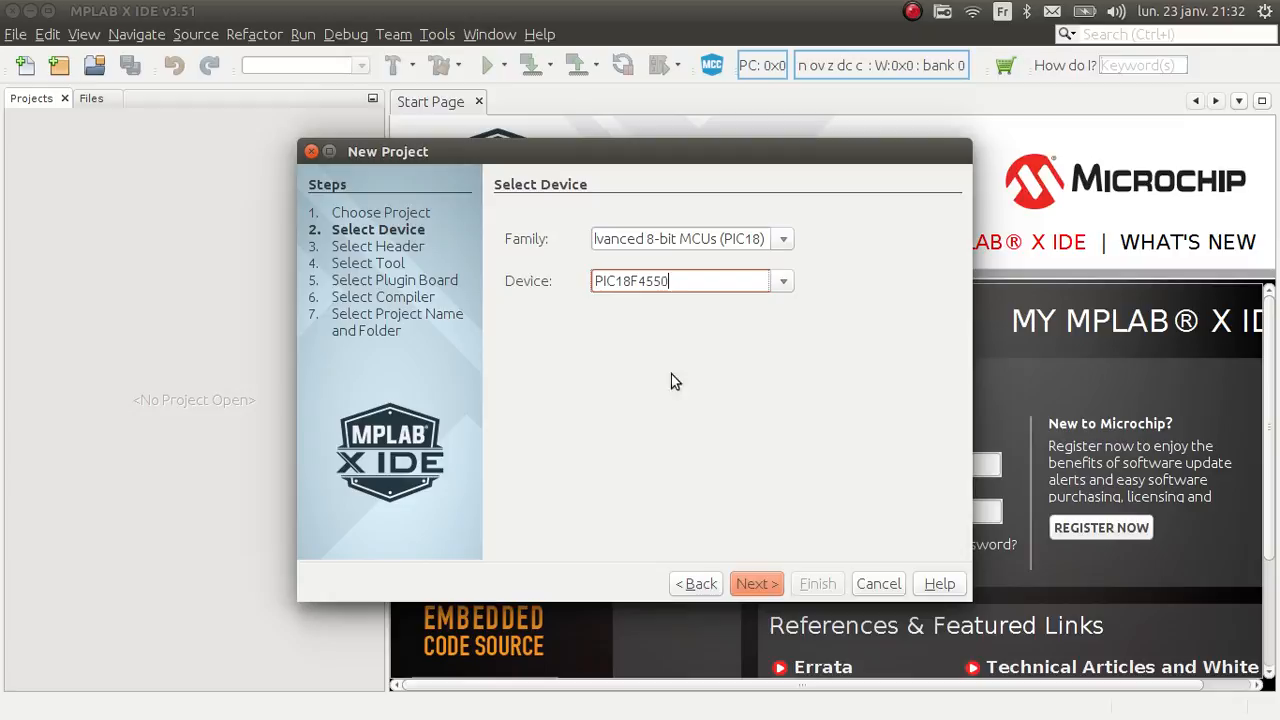
{"action": "left_click", "coordinate": [757, 583]}
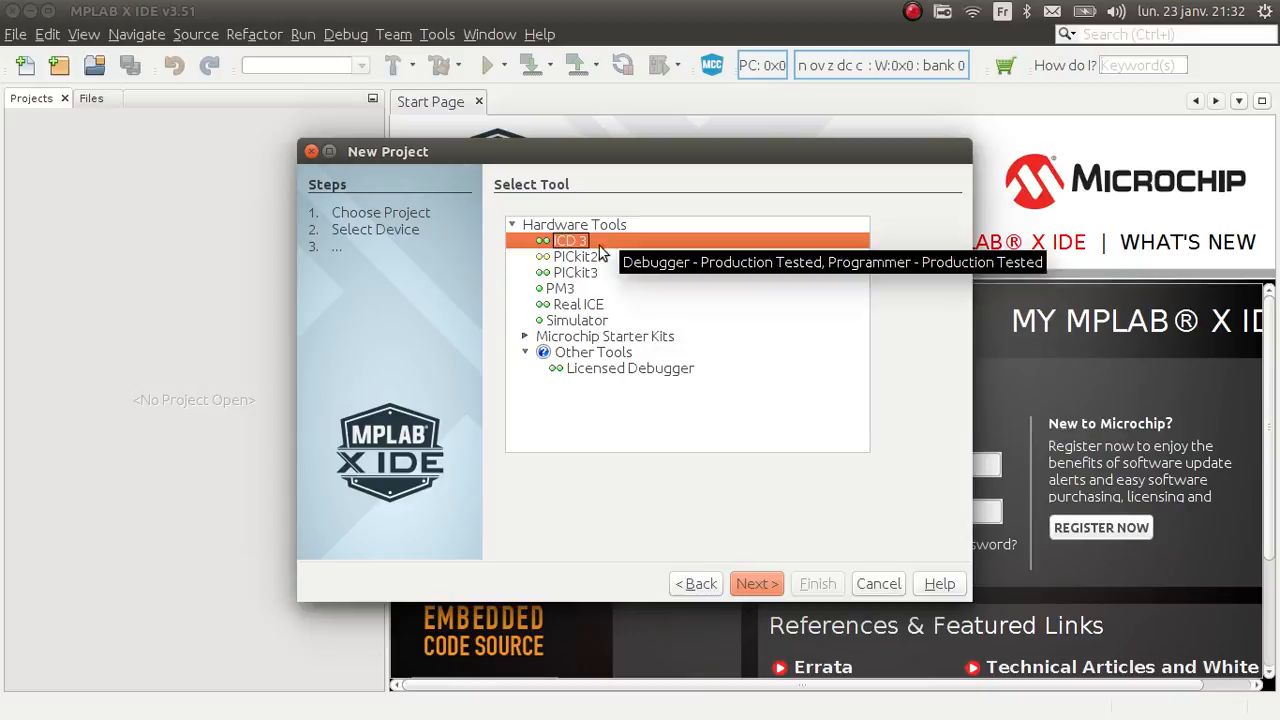
Select PICkit3 as the hardware tool and XC8 (v1.40) as the compiler for the new project.
{"action": "left_click", "coordinate": [620, 272]}
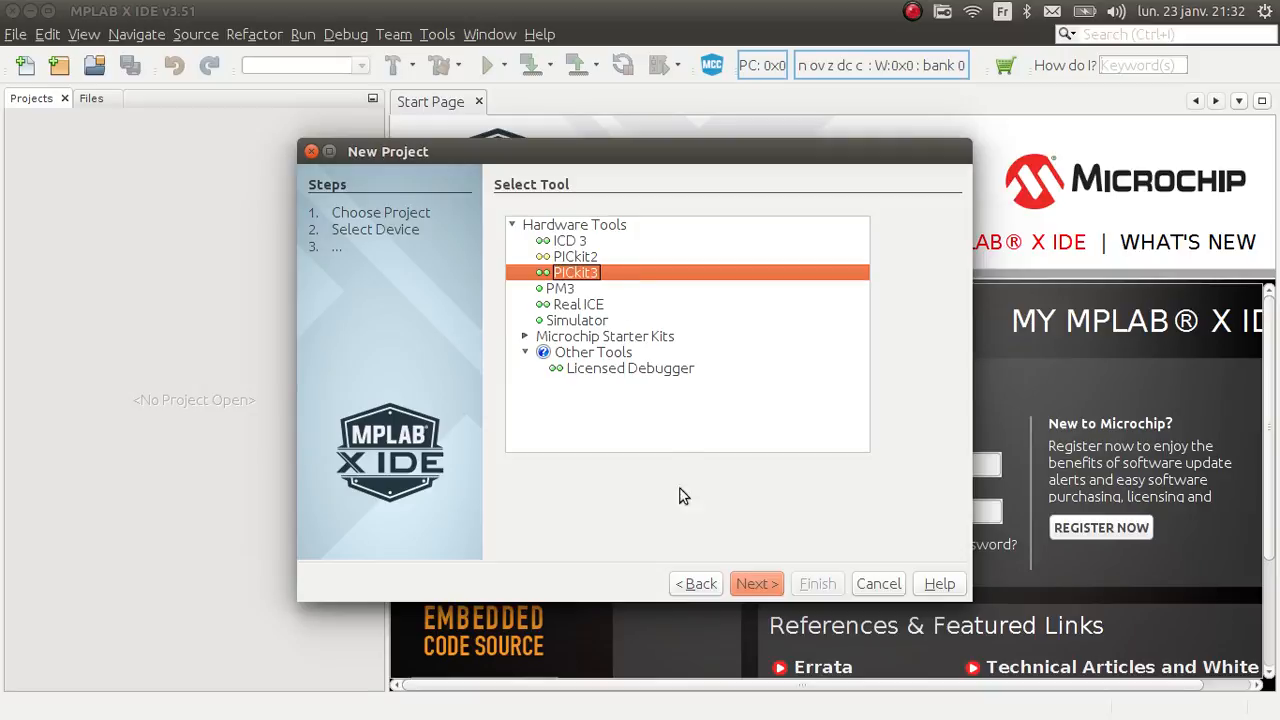
{"action": "left_click", "coordinate": [746, 580]}
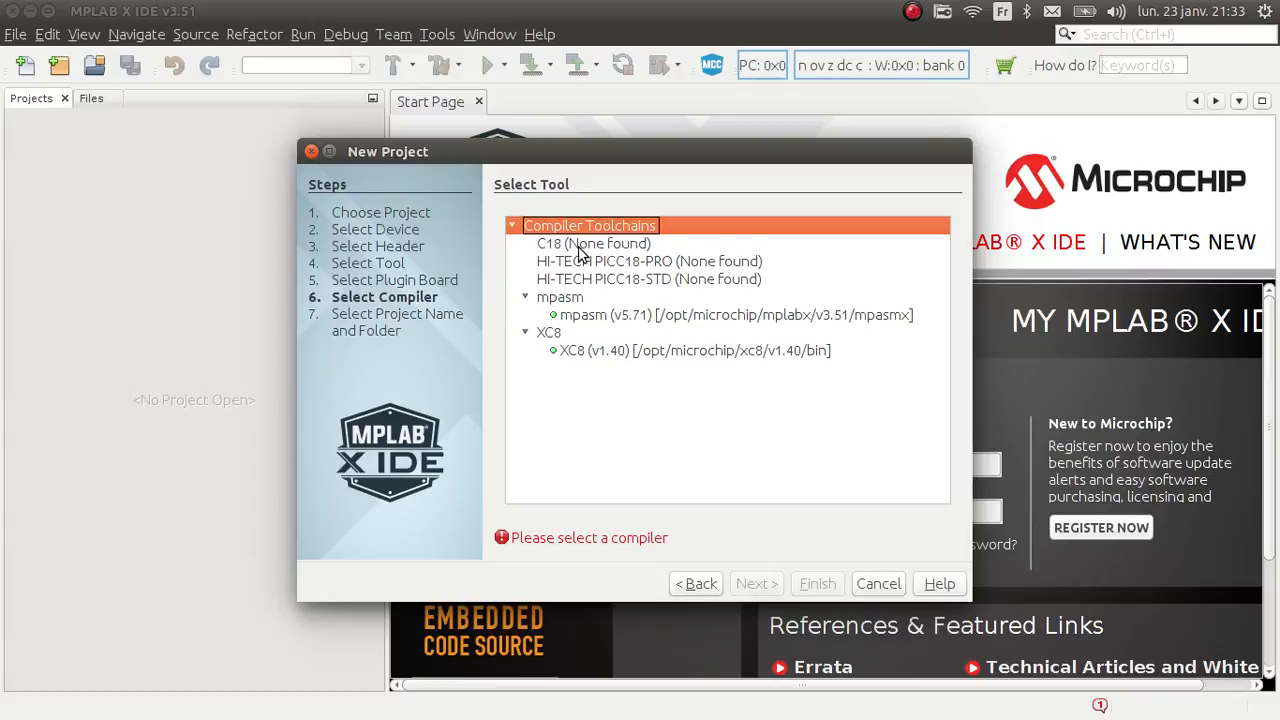
{"action": "left_click", "coordinate": [598, 352]}
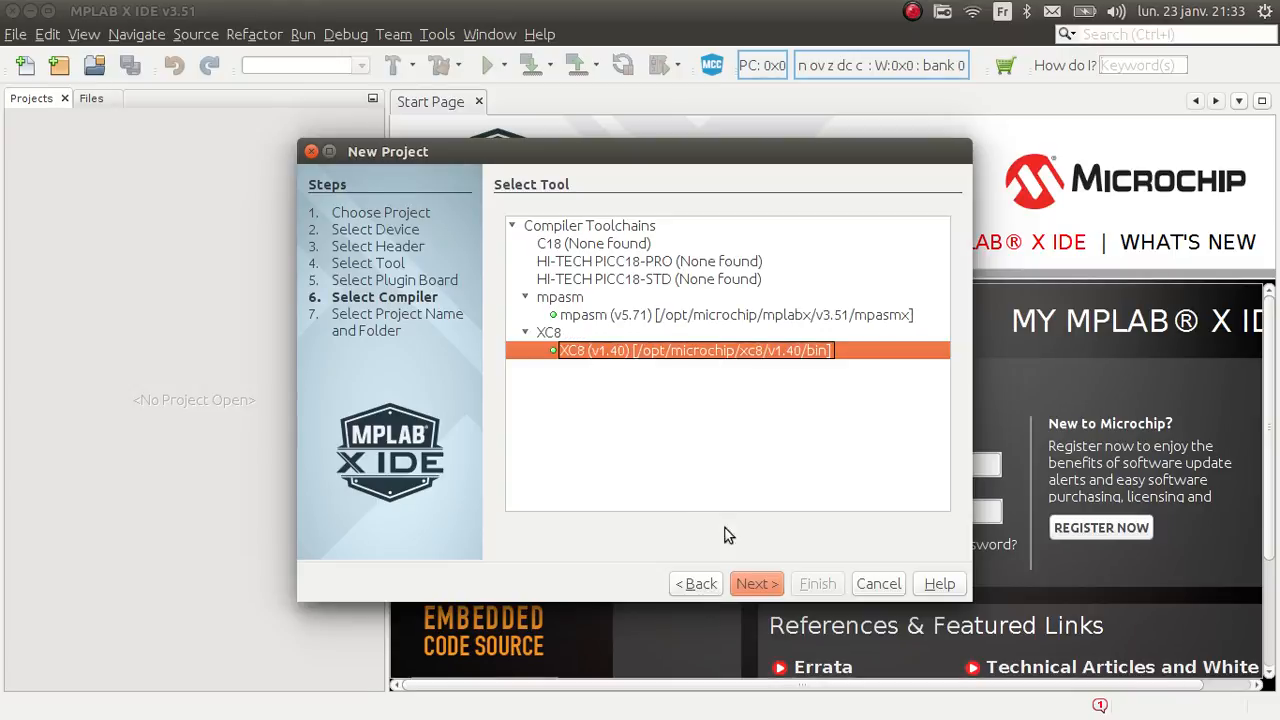
{"action": "left_click", "coordinate": [754, 584]}
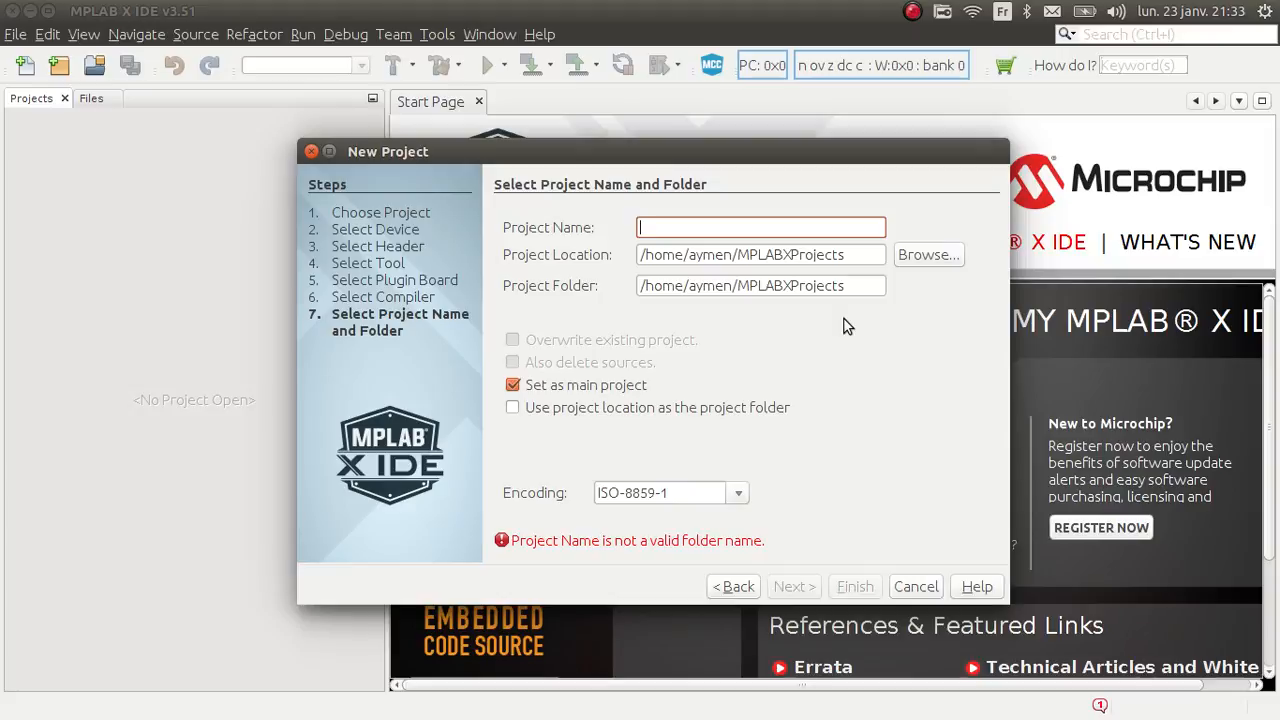
Name the project test1, keep it as the main project with ISO-8859-1 encoding, and create it.
{"action": "type", "text": "test1"}
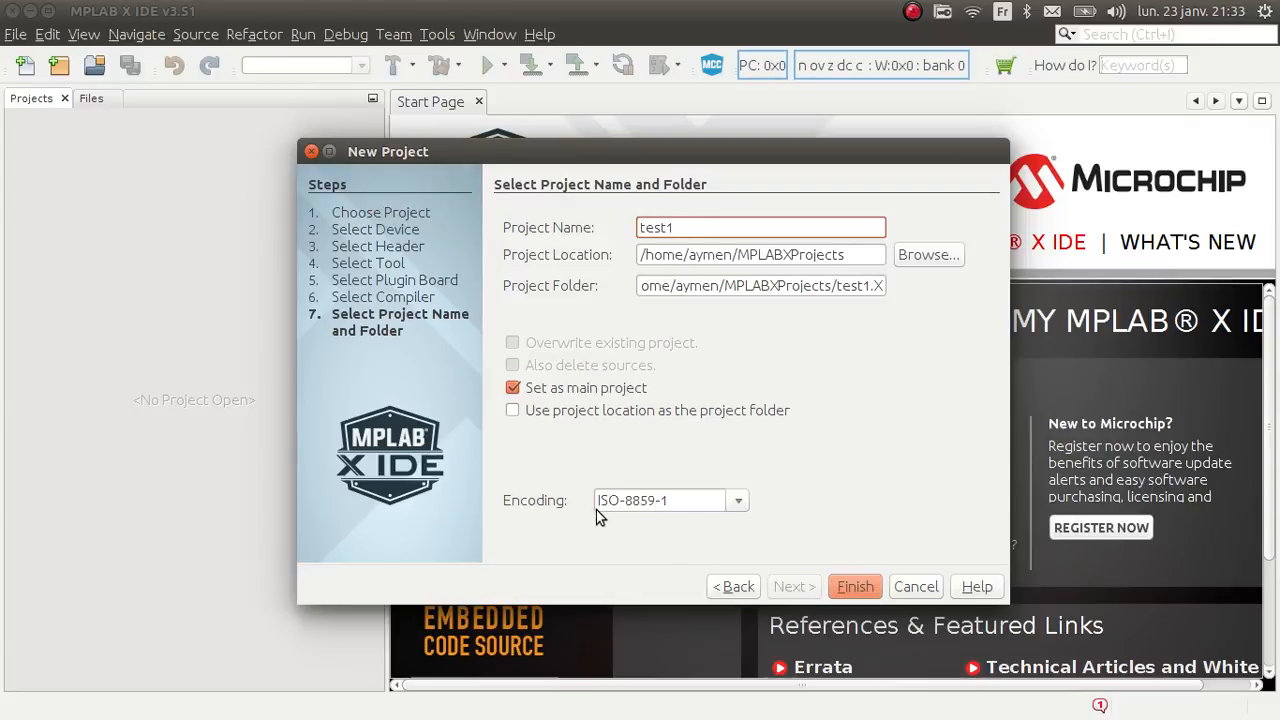
{"action": "left_click", "coordinate": [843, 585]}
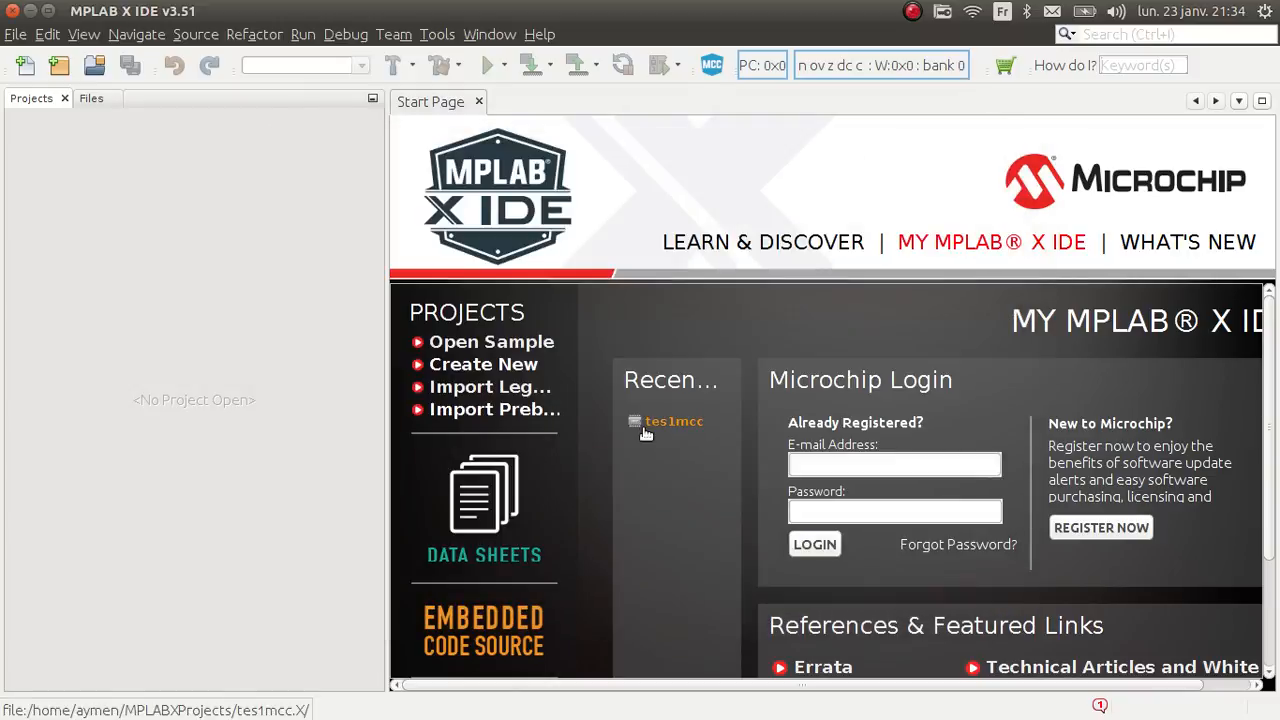
{"action": "left_click", "coordinate": [646, 432]}
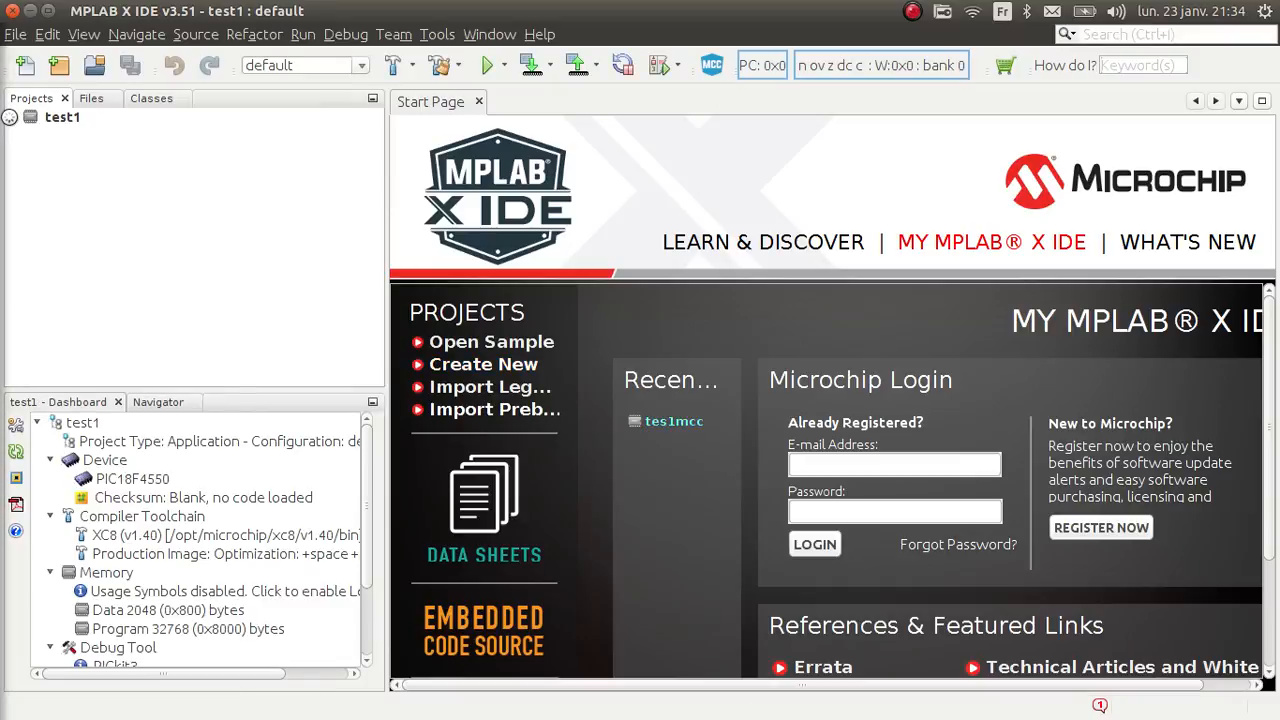
Expand the test1 project and add a new main.c file named newmain with extension c to its Source Files.
{"action": "left_click", "coordinate": [12, 120]}
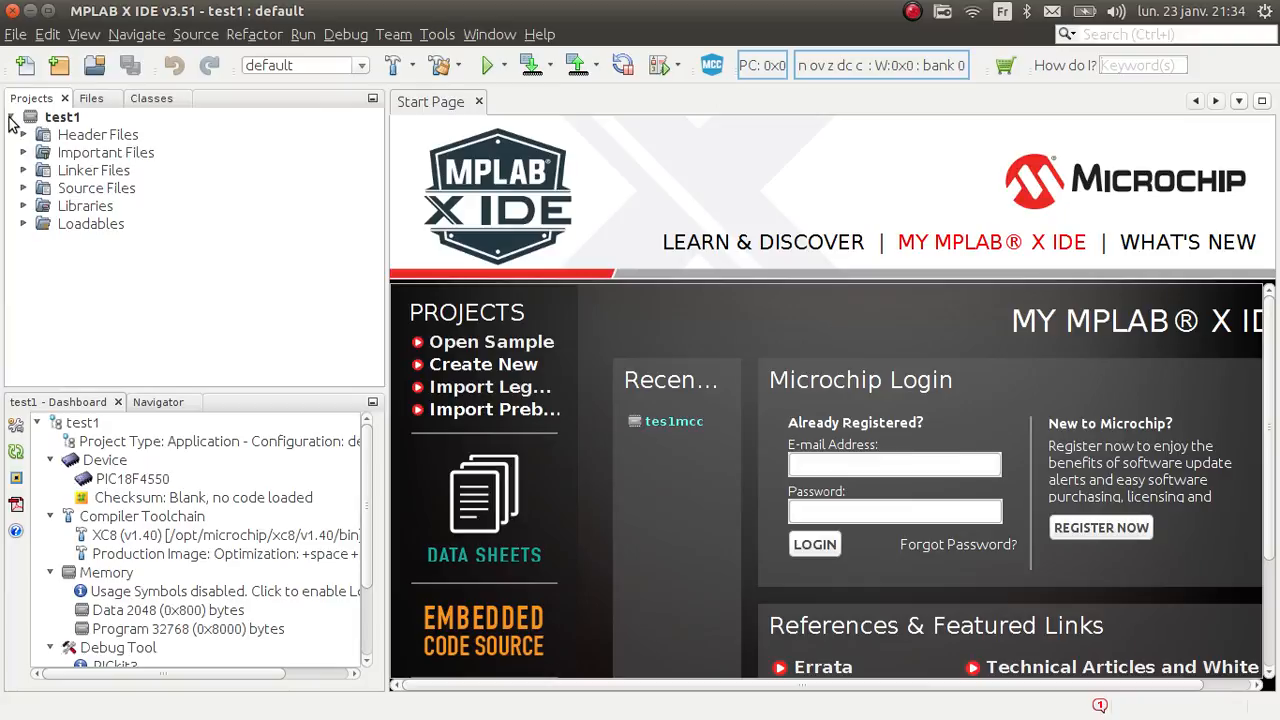
{"action": "left_click", "coordinate": [24, 188]}
{"action": "left_click", "coordinate": [23, 135]}
{"action": "right_click", "coordinate": [55, 193]}
{"action": "mouse_move", "coordinate": [76, 204]}
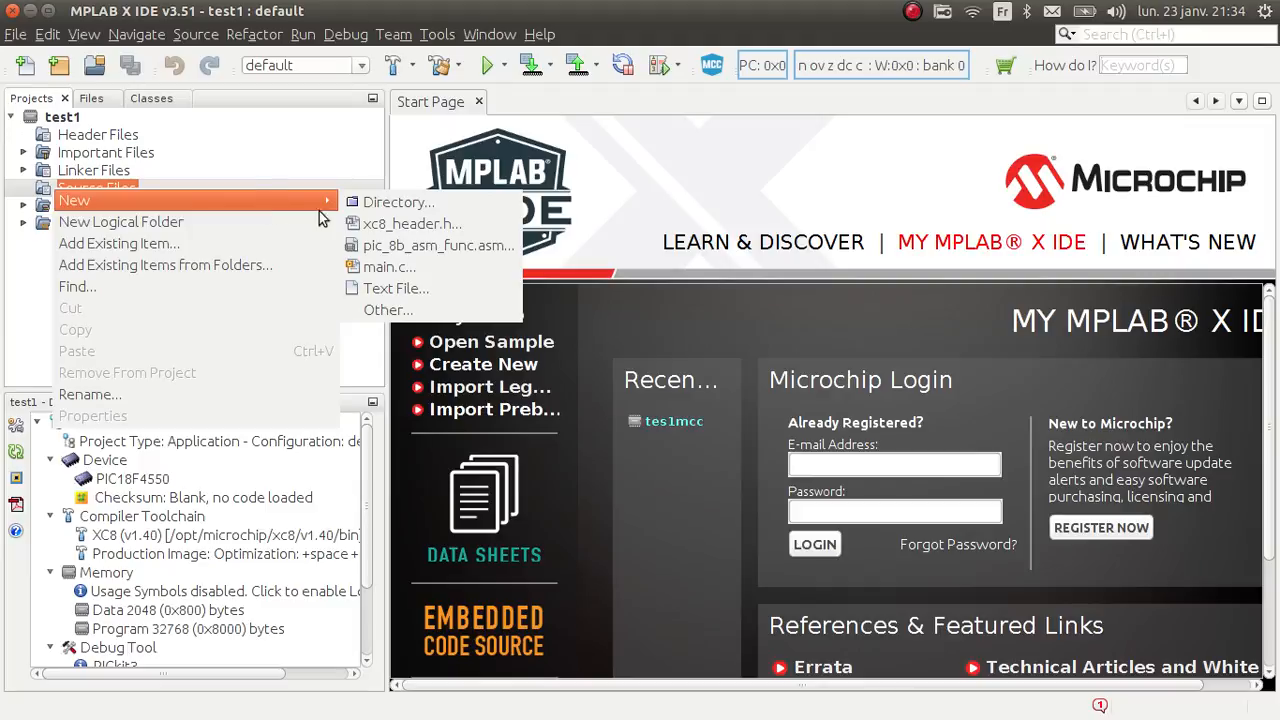
{"action": "left_click", "coordinate": [409, 267]}
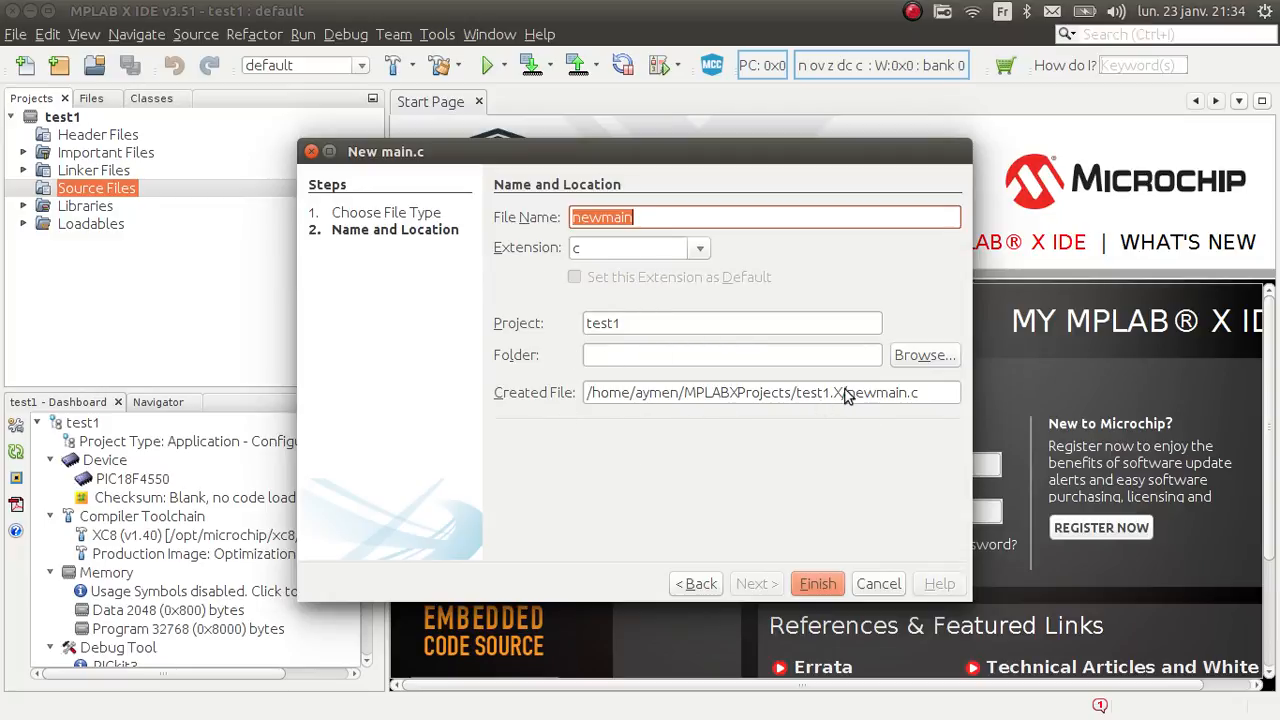
{"action": "left_click", "coordinate": [817, 583]}
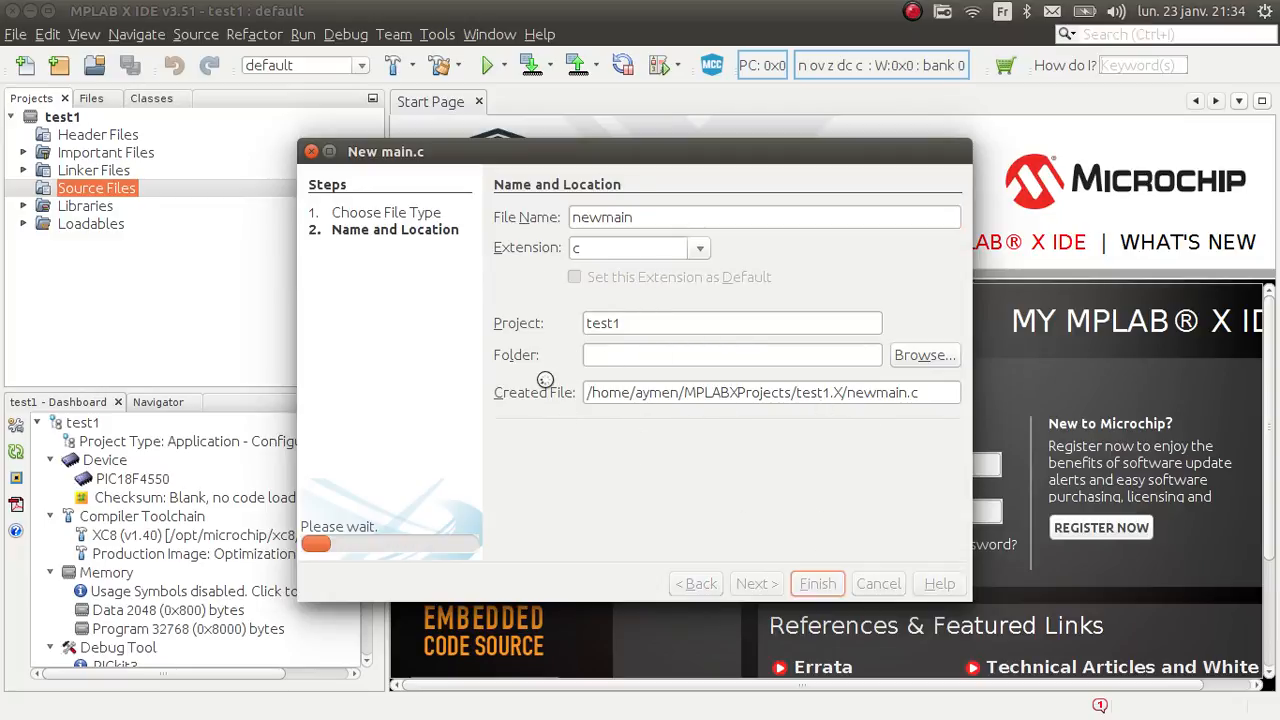